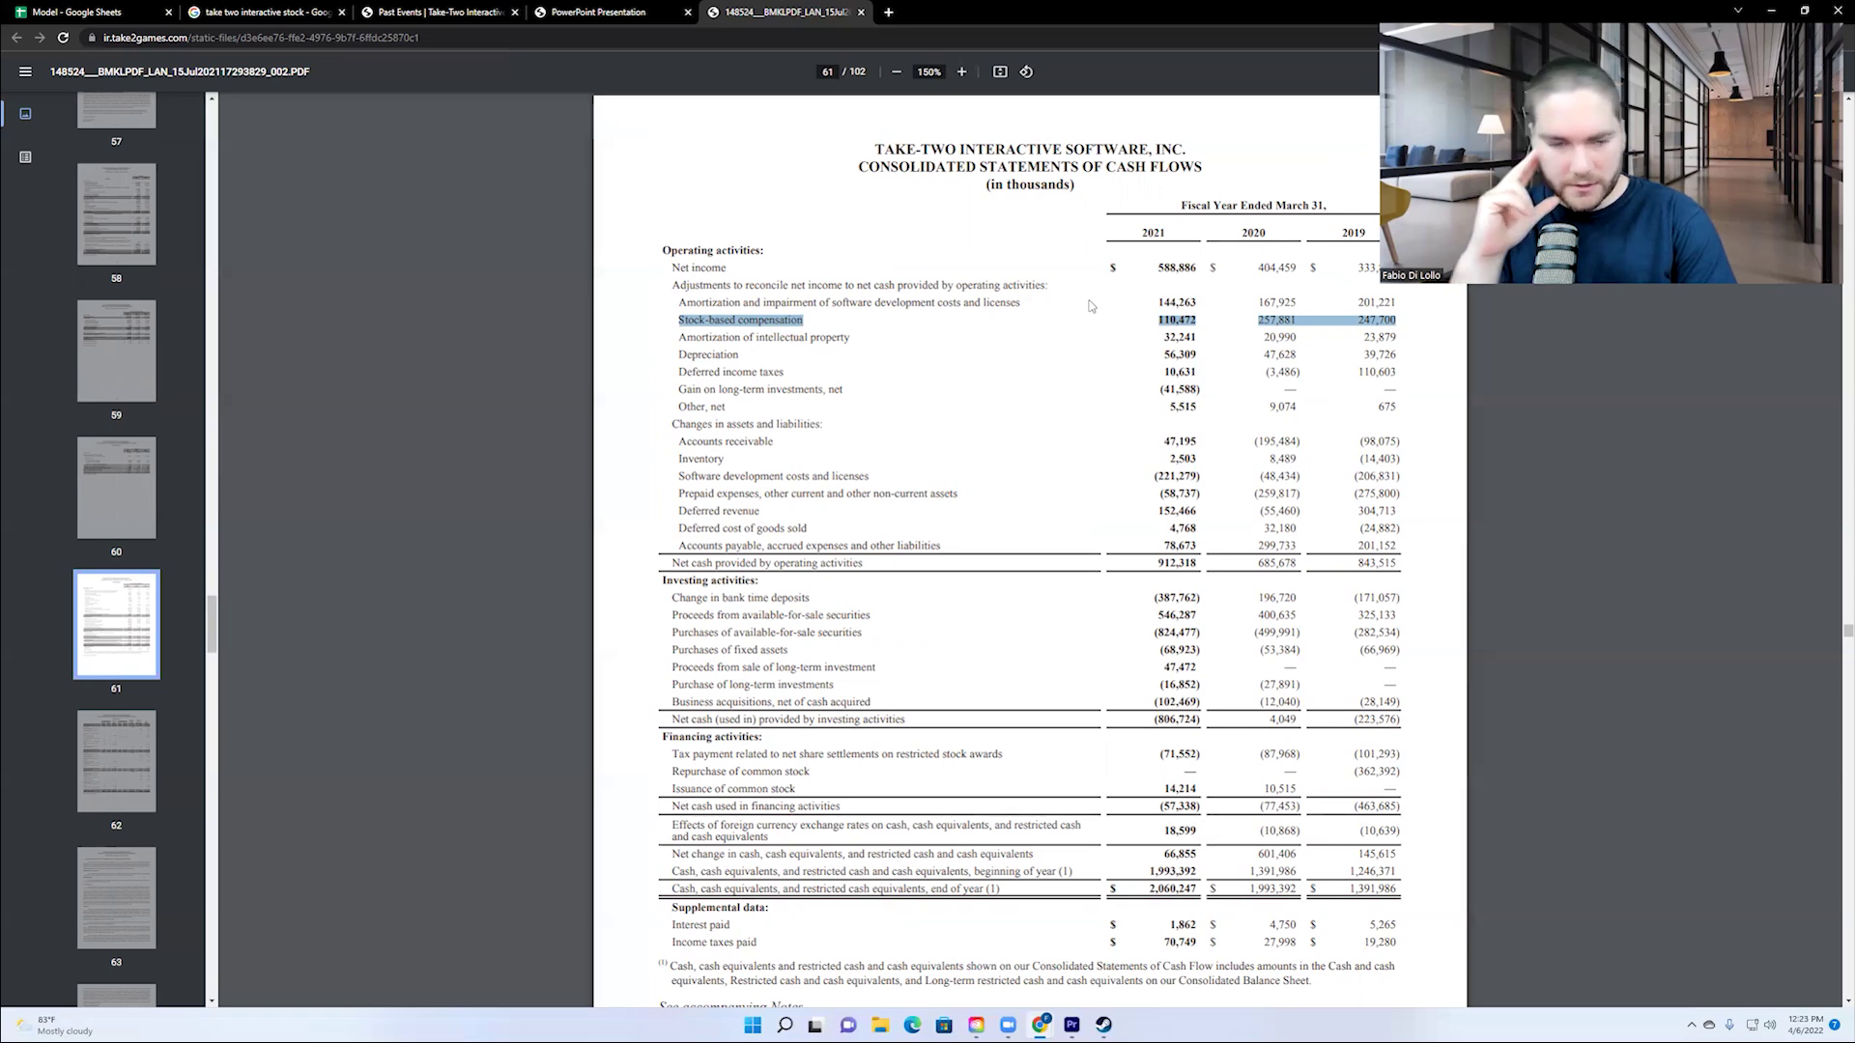
Examine the stock-based compensation, fixed-asset purchases and common stock repurchase rows in Take-Two's consolidated statements of cash flows.
scroll(1017, 467, "down", 3)
left_click(914, 414)
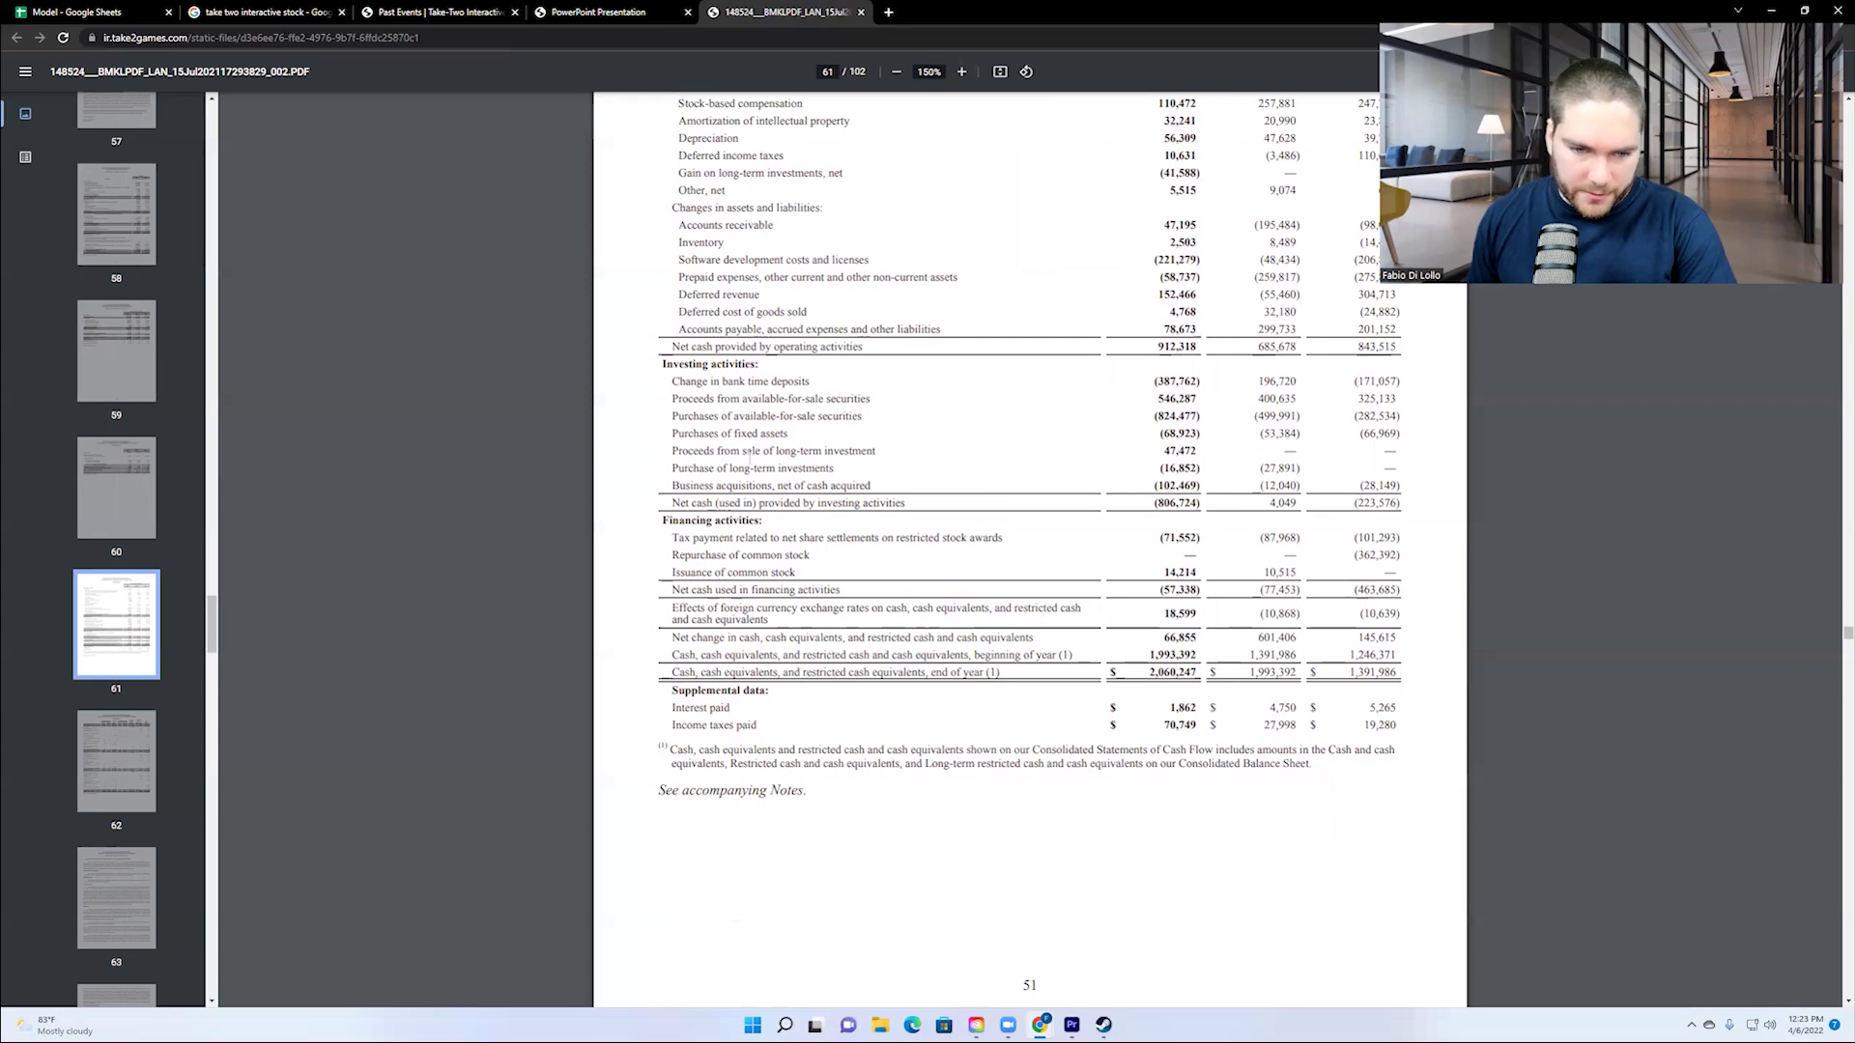
triple_click(714, 434)
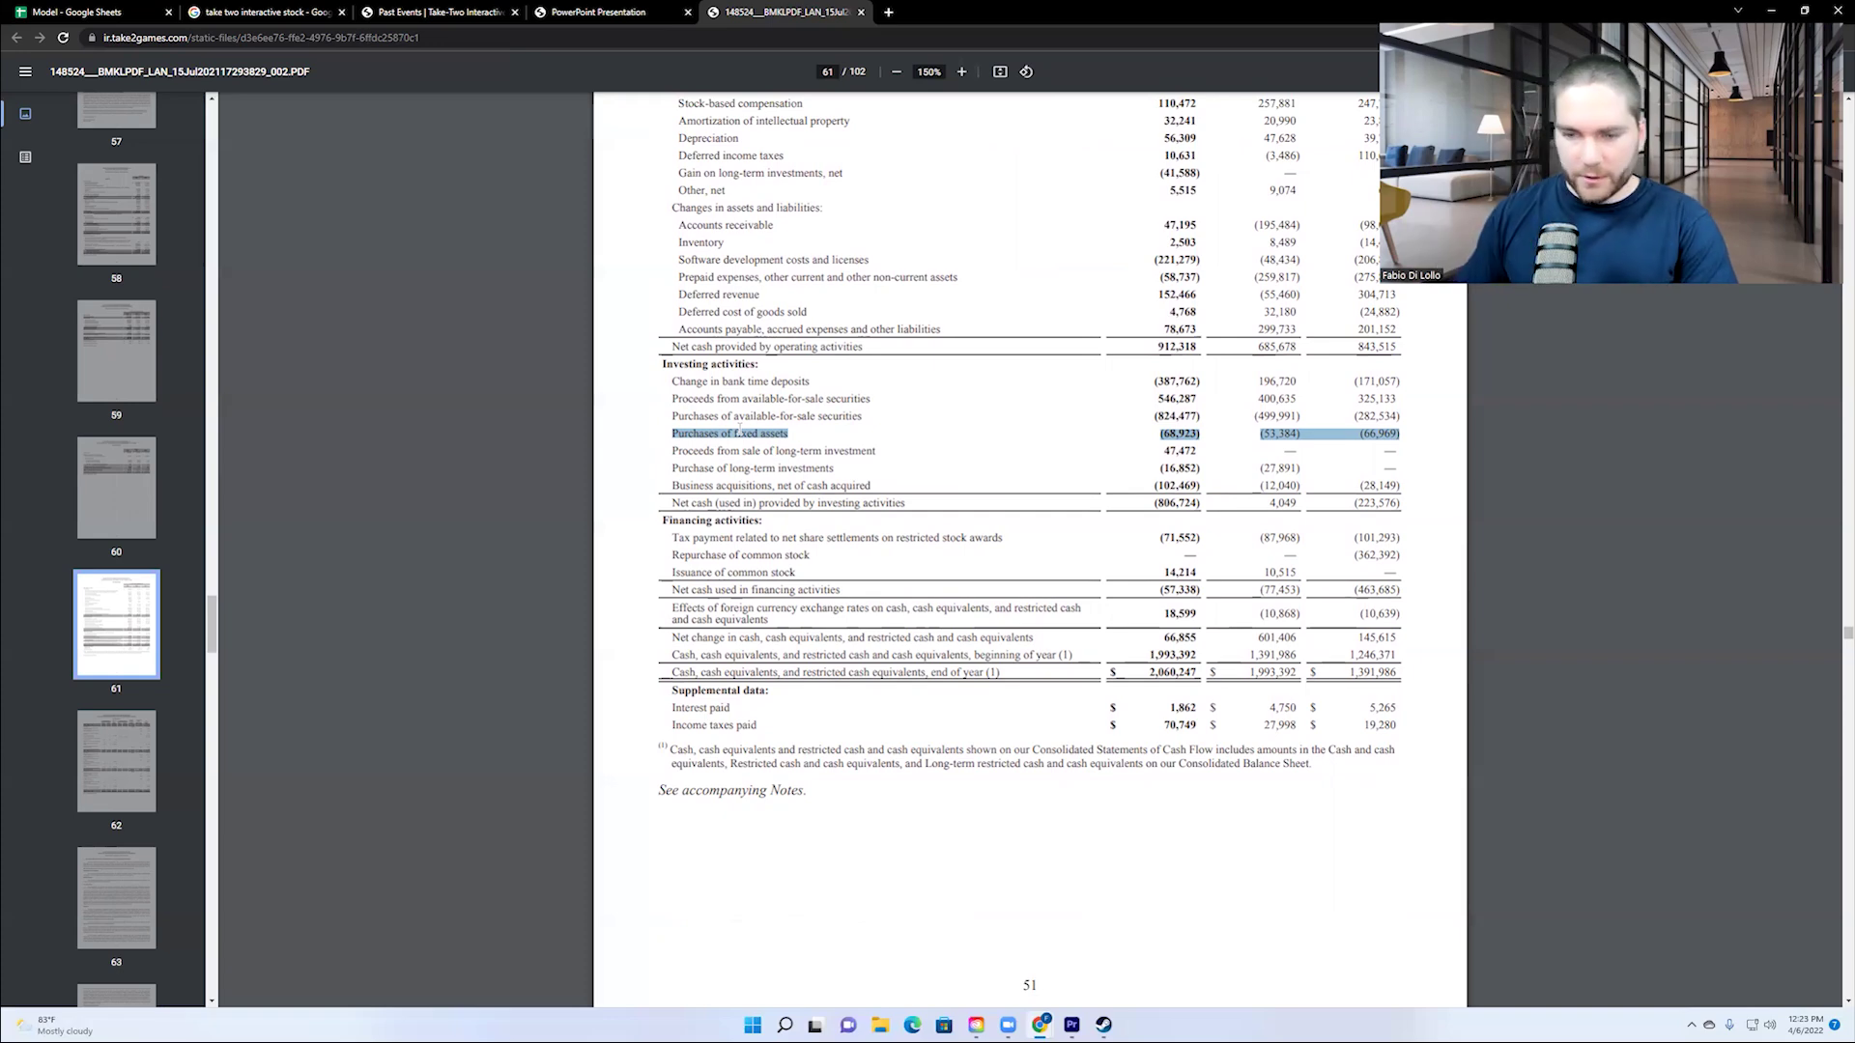
triple_click(769, 555)
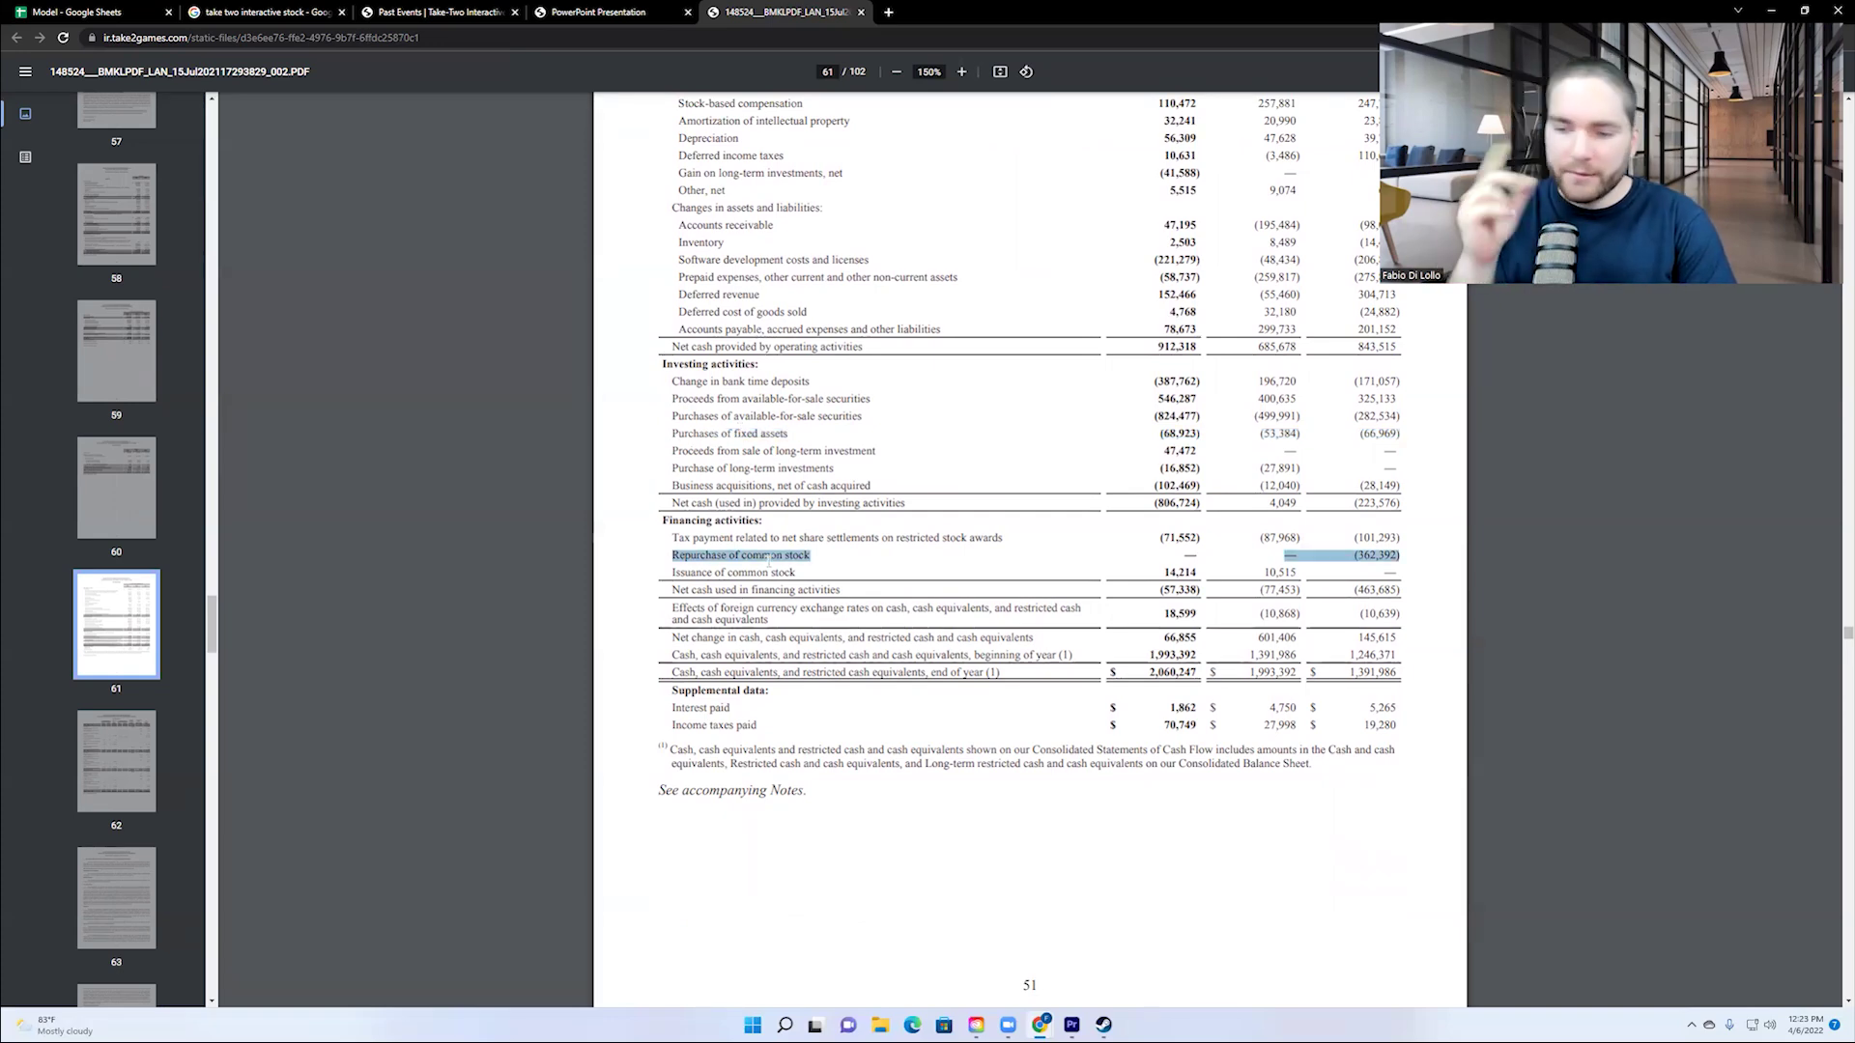
scroll(859, 413, "up", 2)
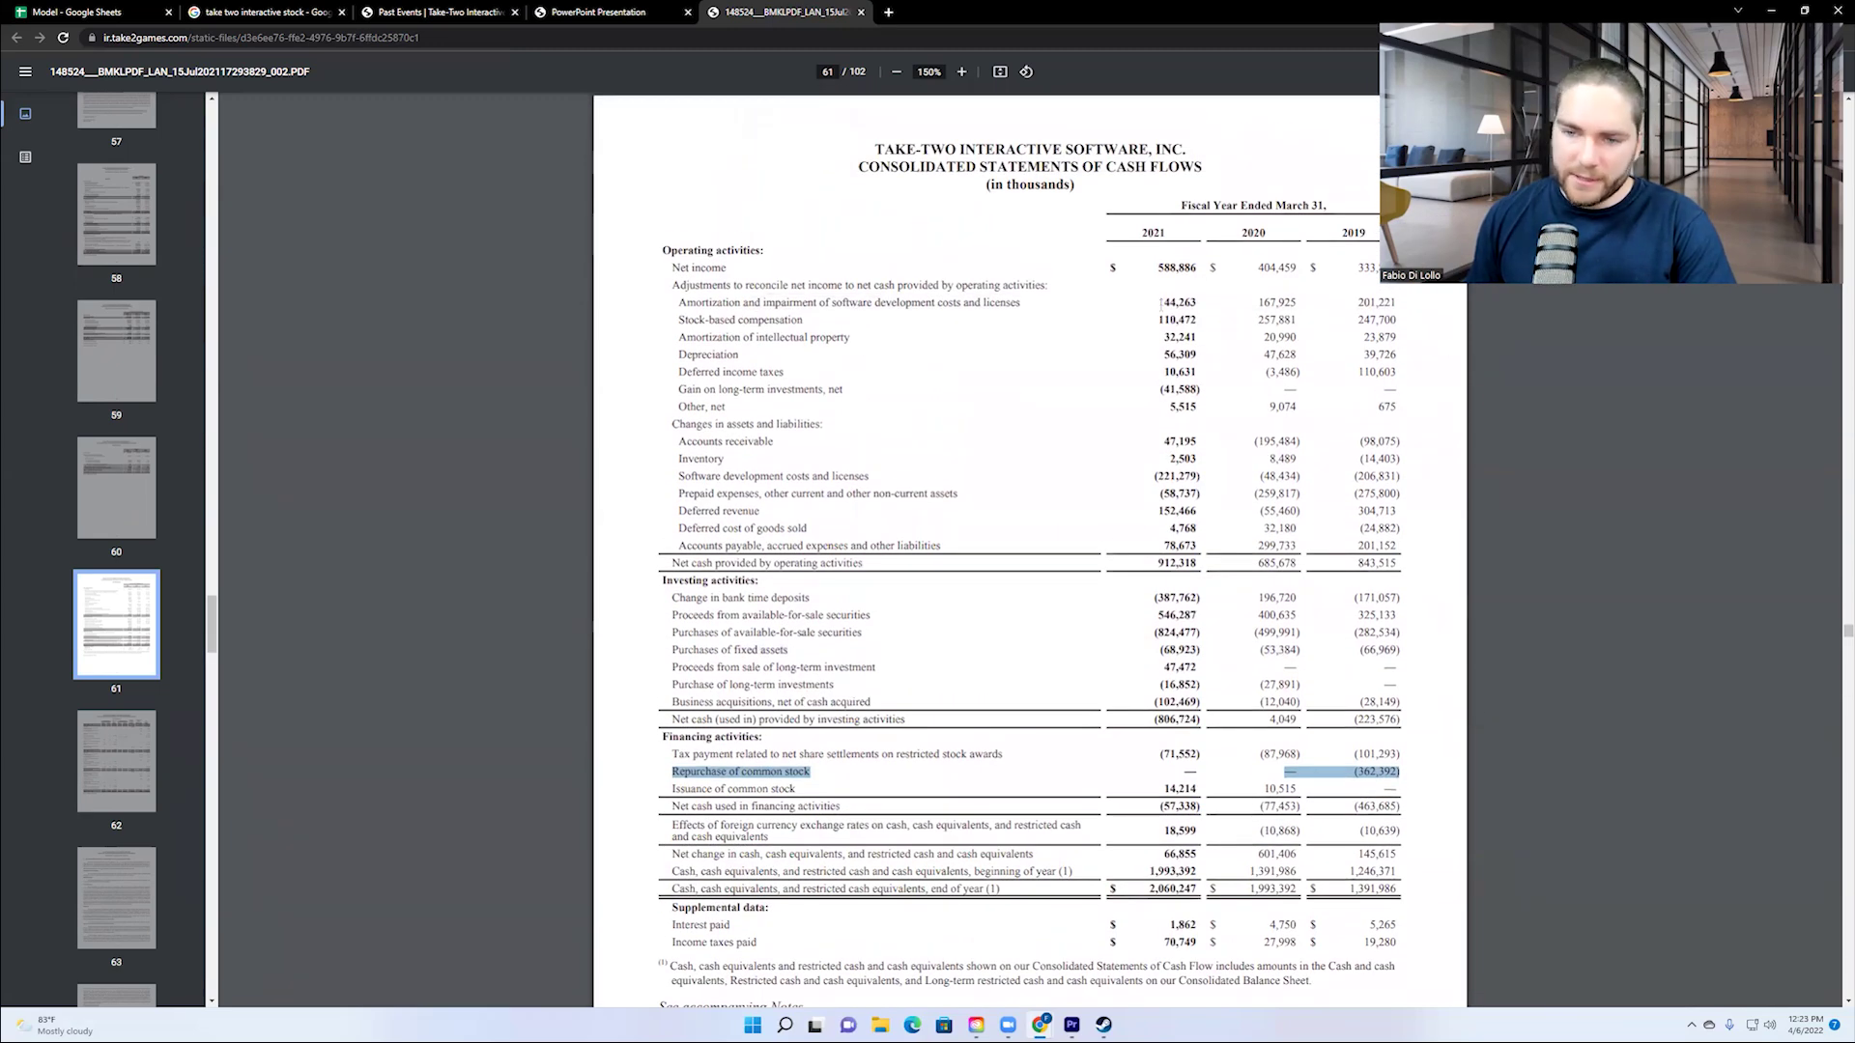
triple_click(1170, 320)
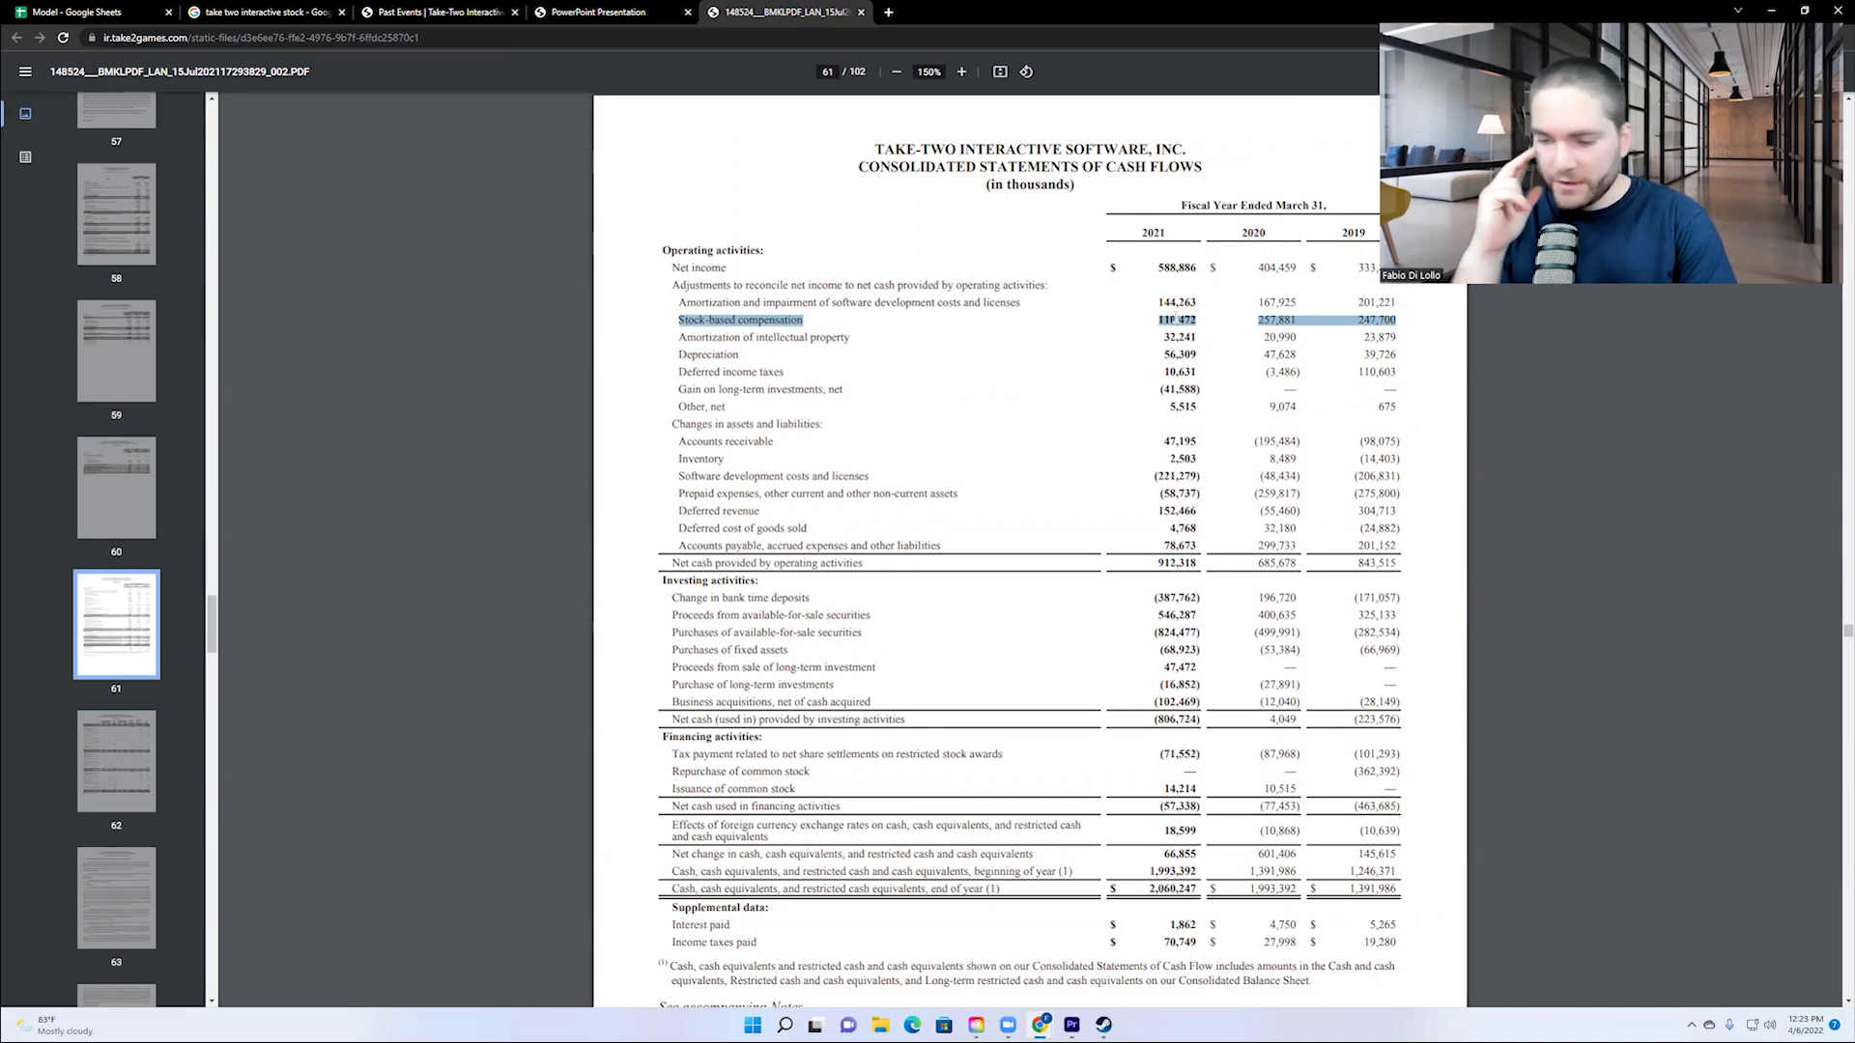
triple_click(1386, 773)
left_click(1194, 770)
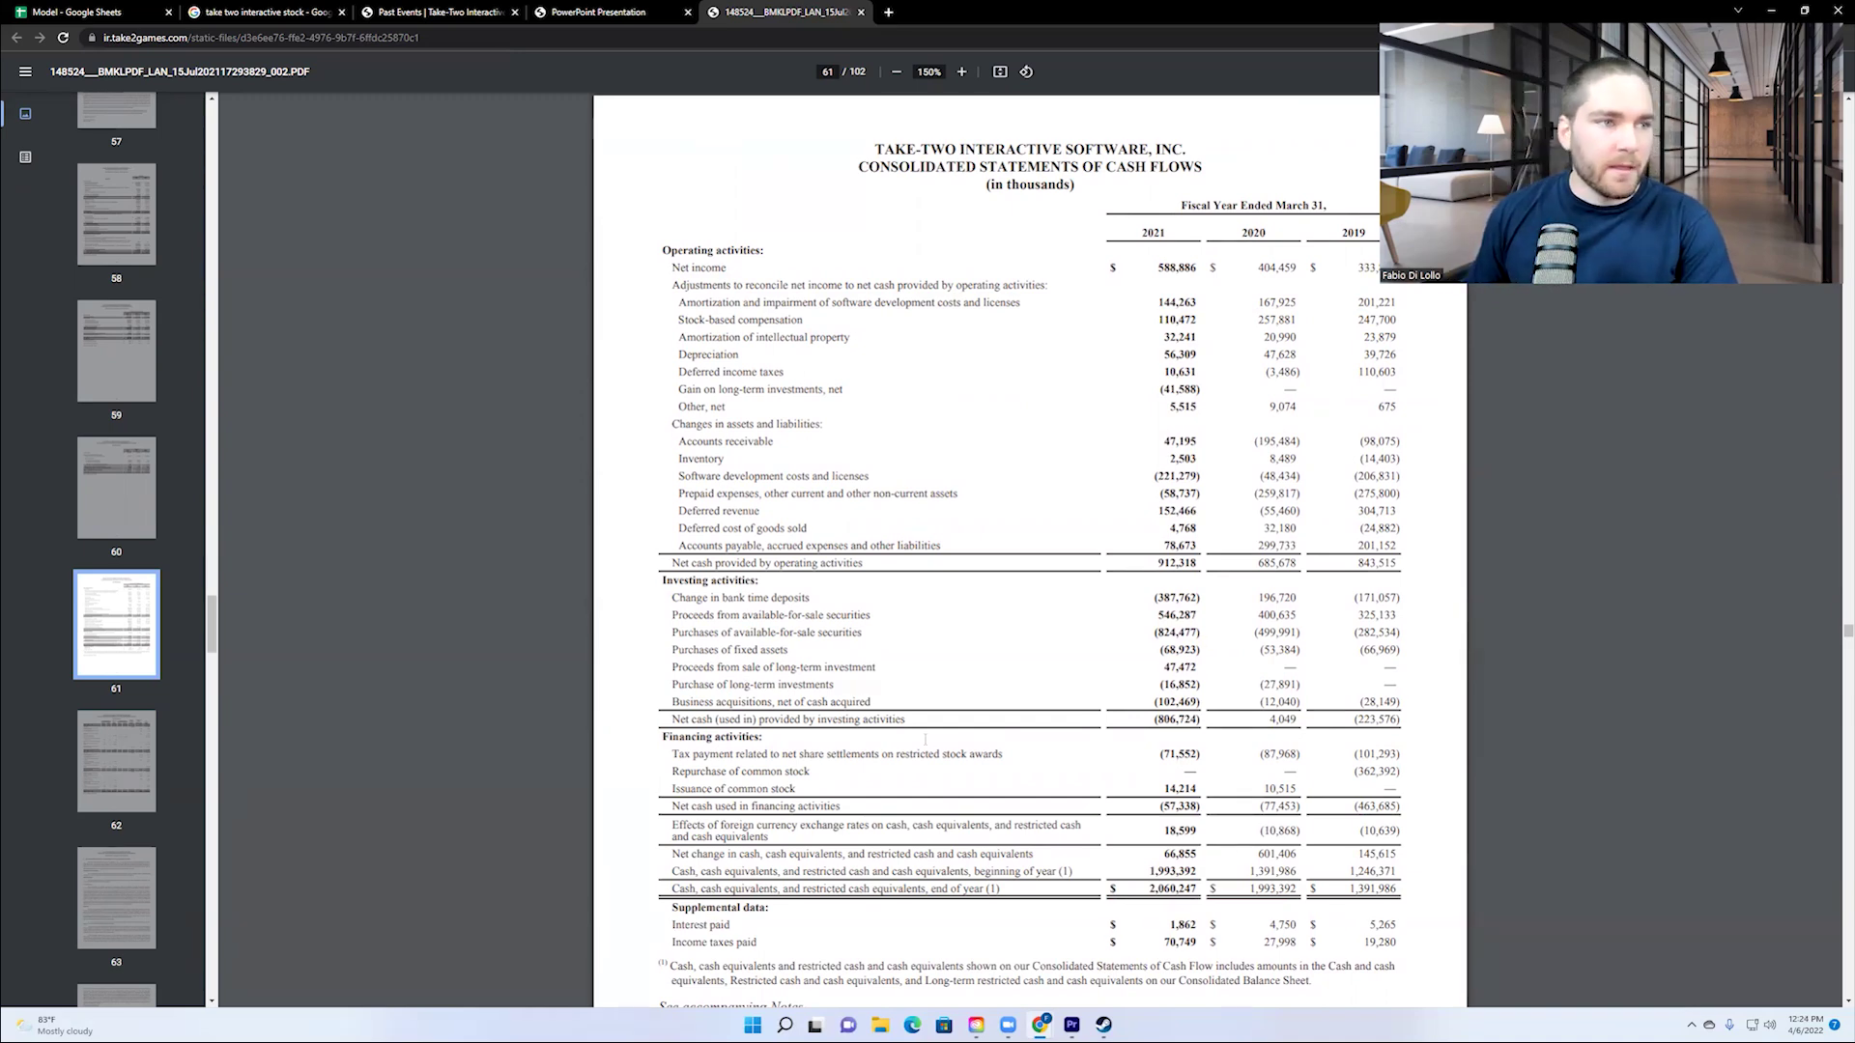
Switch to the Model spreadsheet and set the company ticker on the Summary Report to TTWO.
key("ctrl+1")
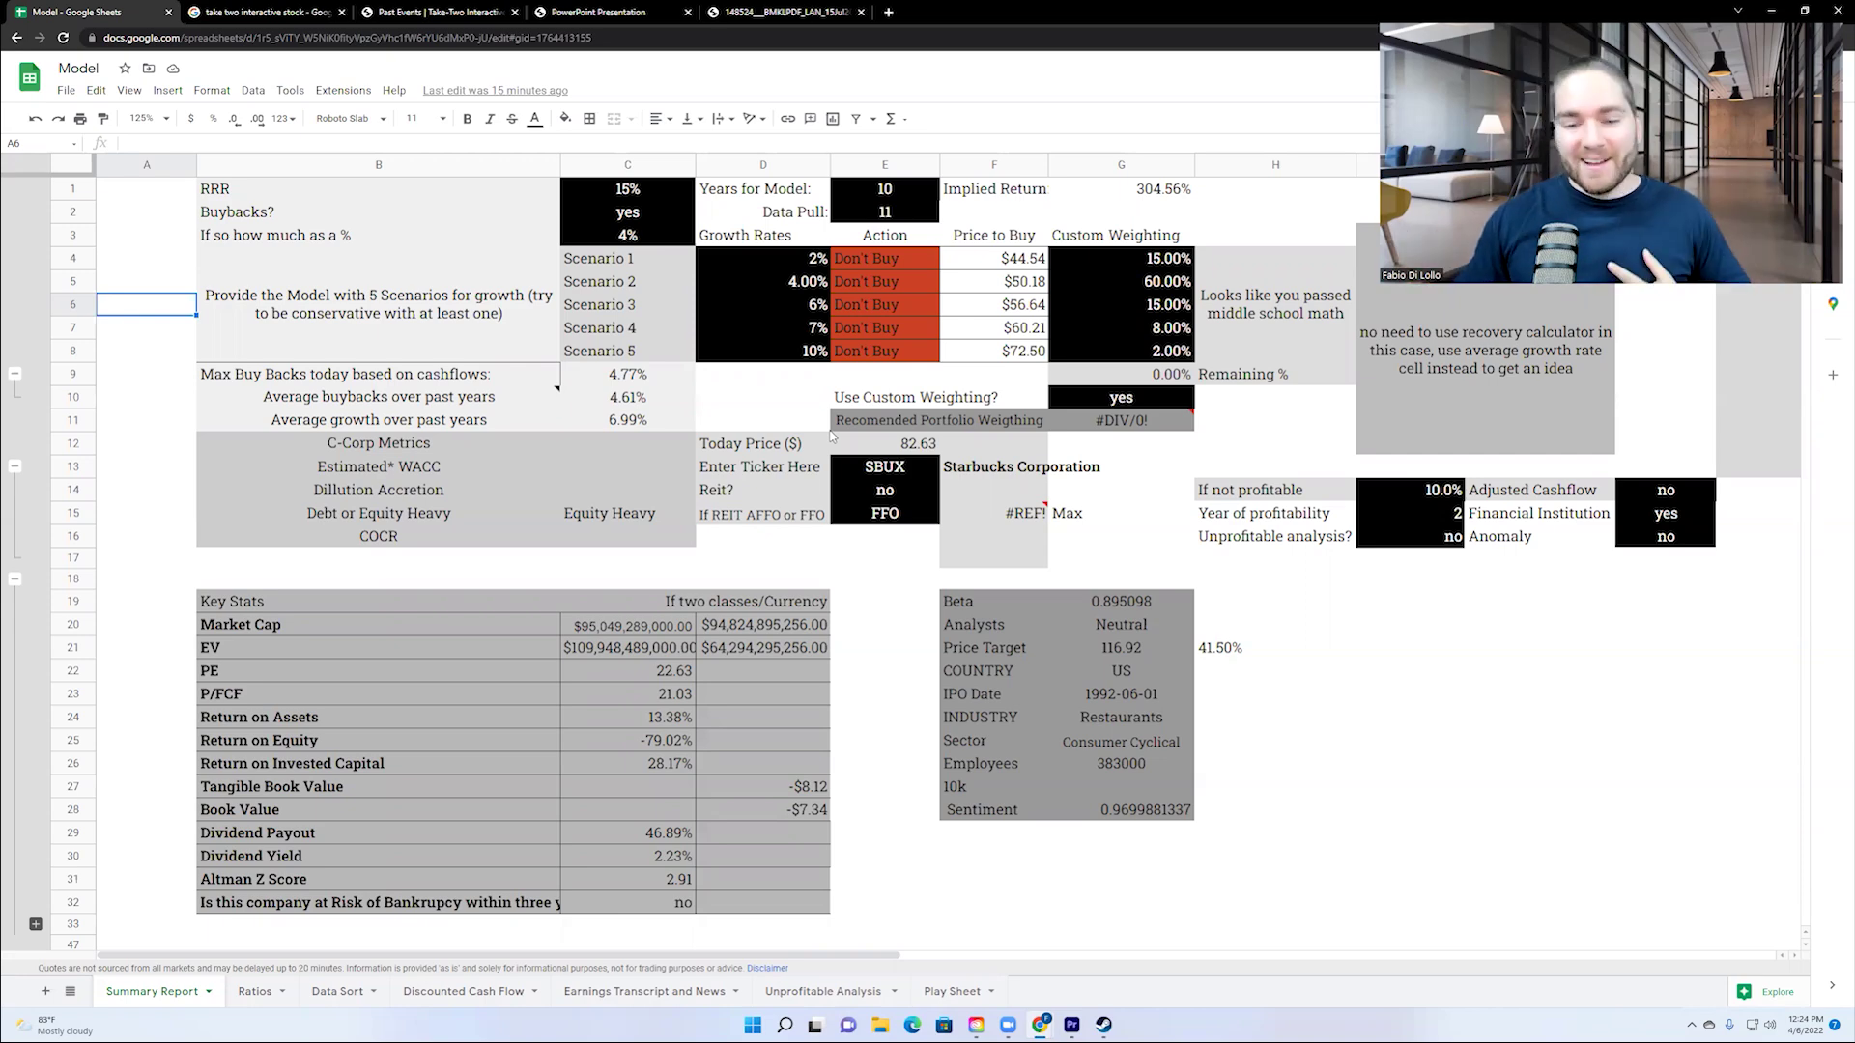
left_click(897, 474)
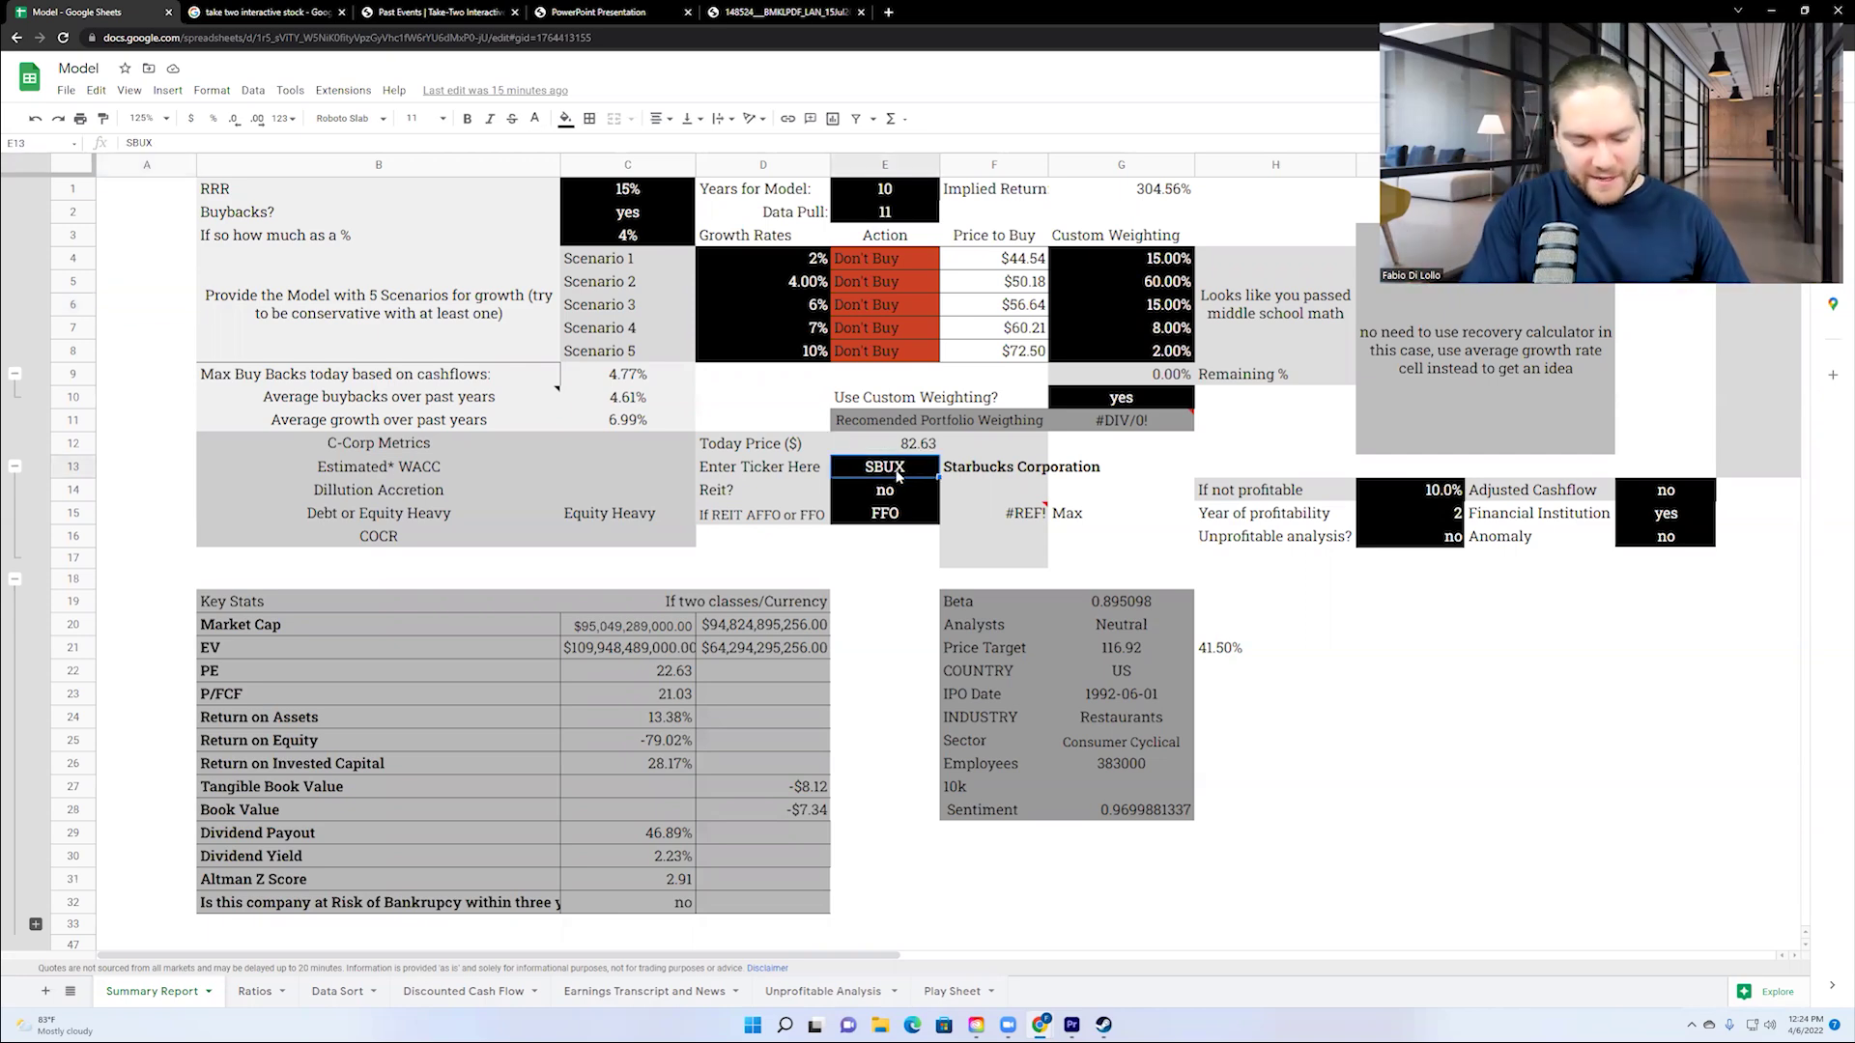
type("TTWO")
key("Return")
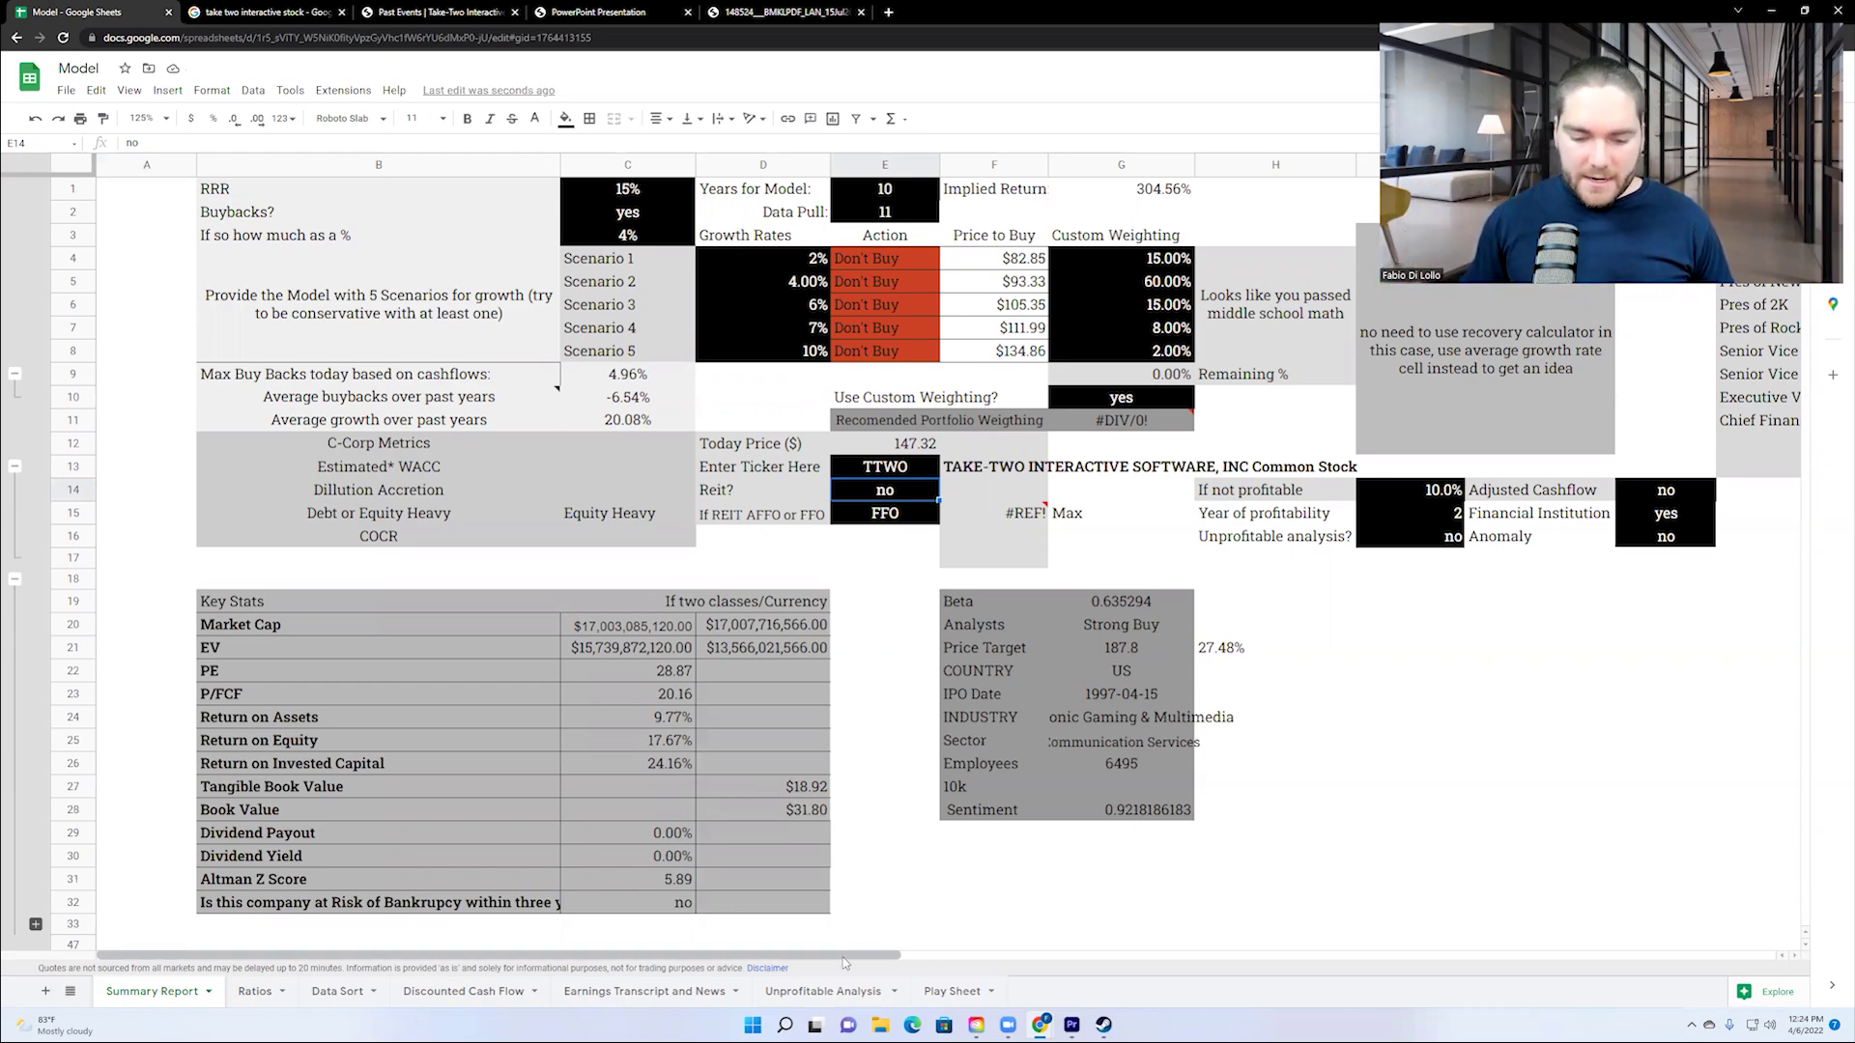
Look over the executive titles and pay table on the far side of the Summary Report and return to the model inputs.
left_click_drag(956, 954, 1006, 954)
left_click(1502, 952)
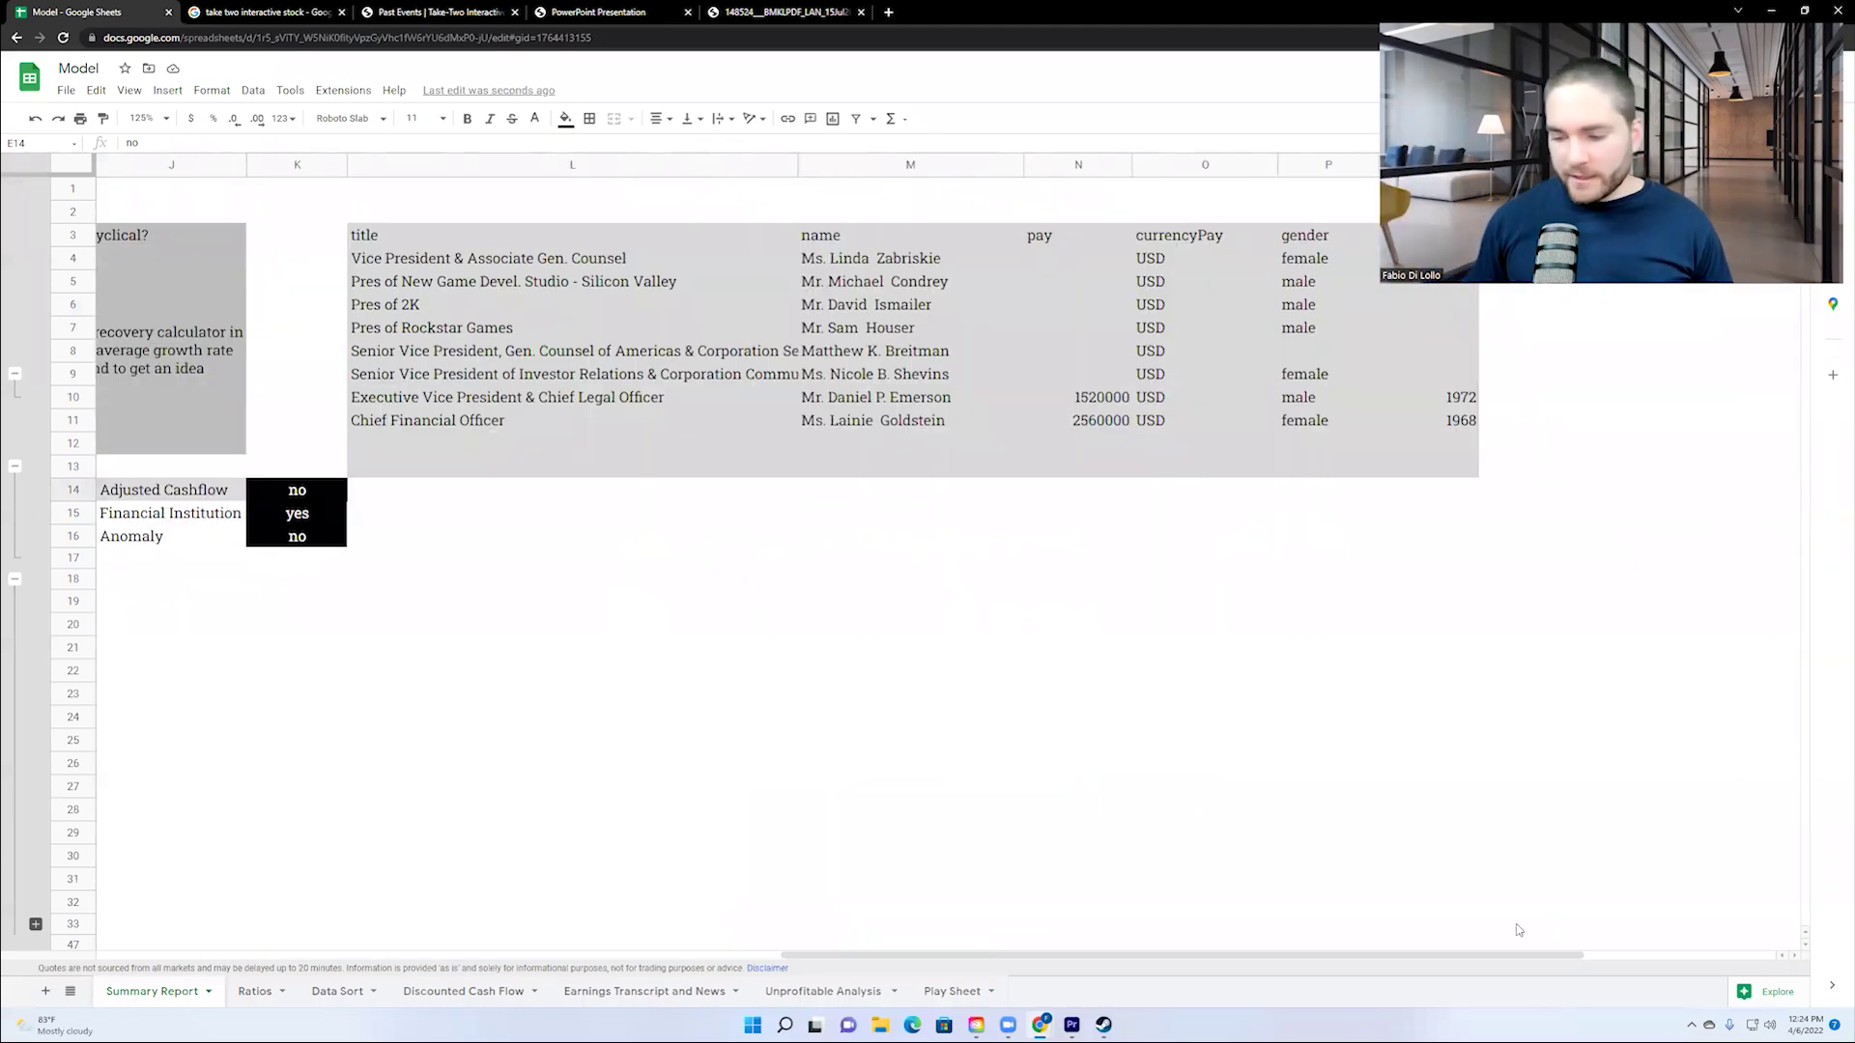
left_click_drag(1505, 954, 1246, 954)
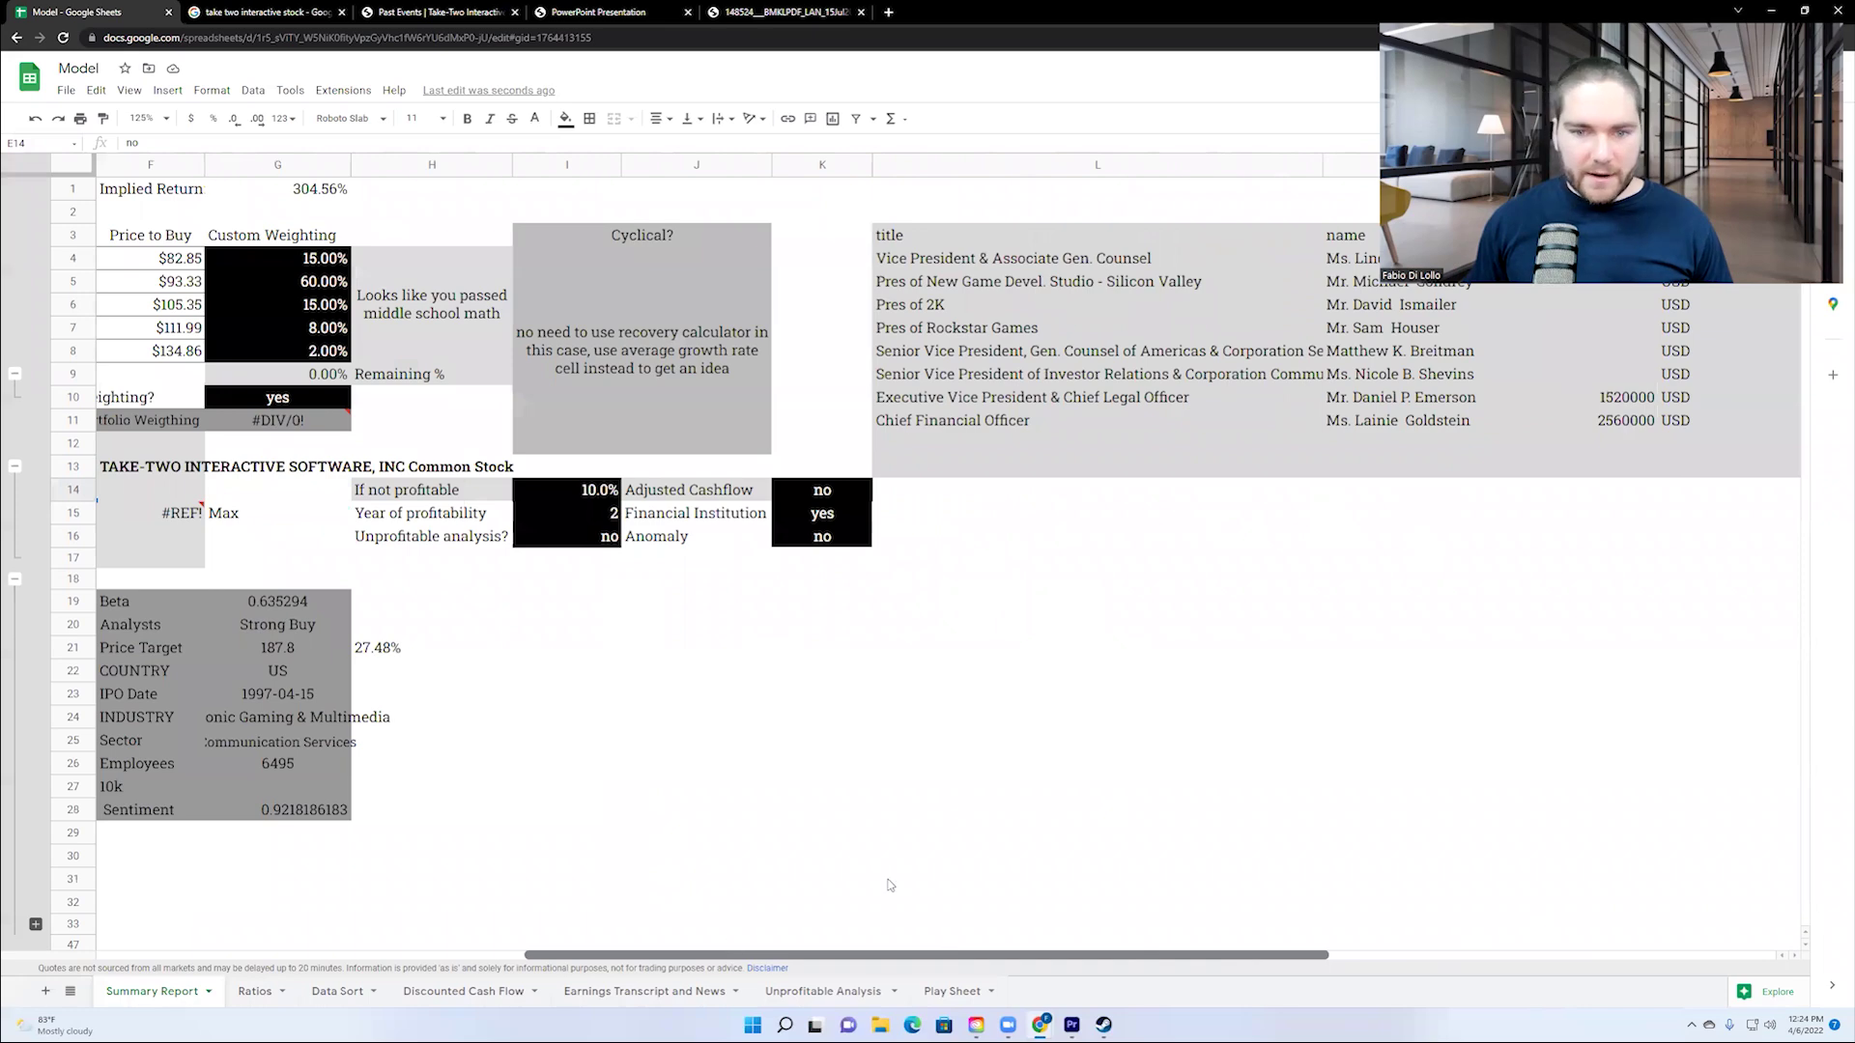
scroll(890, 885, "left", 5)
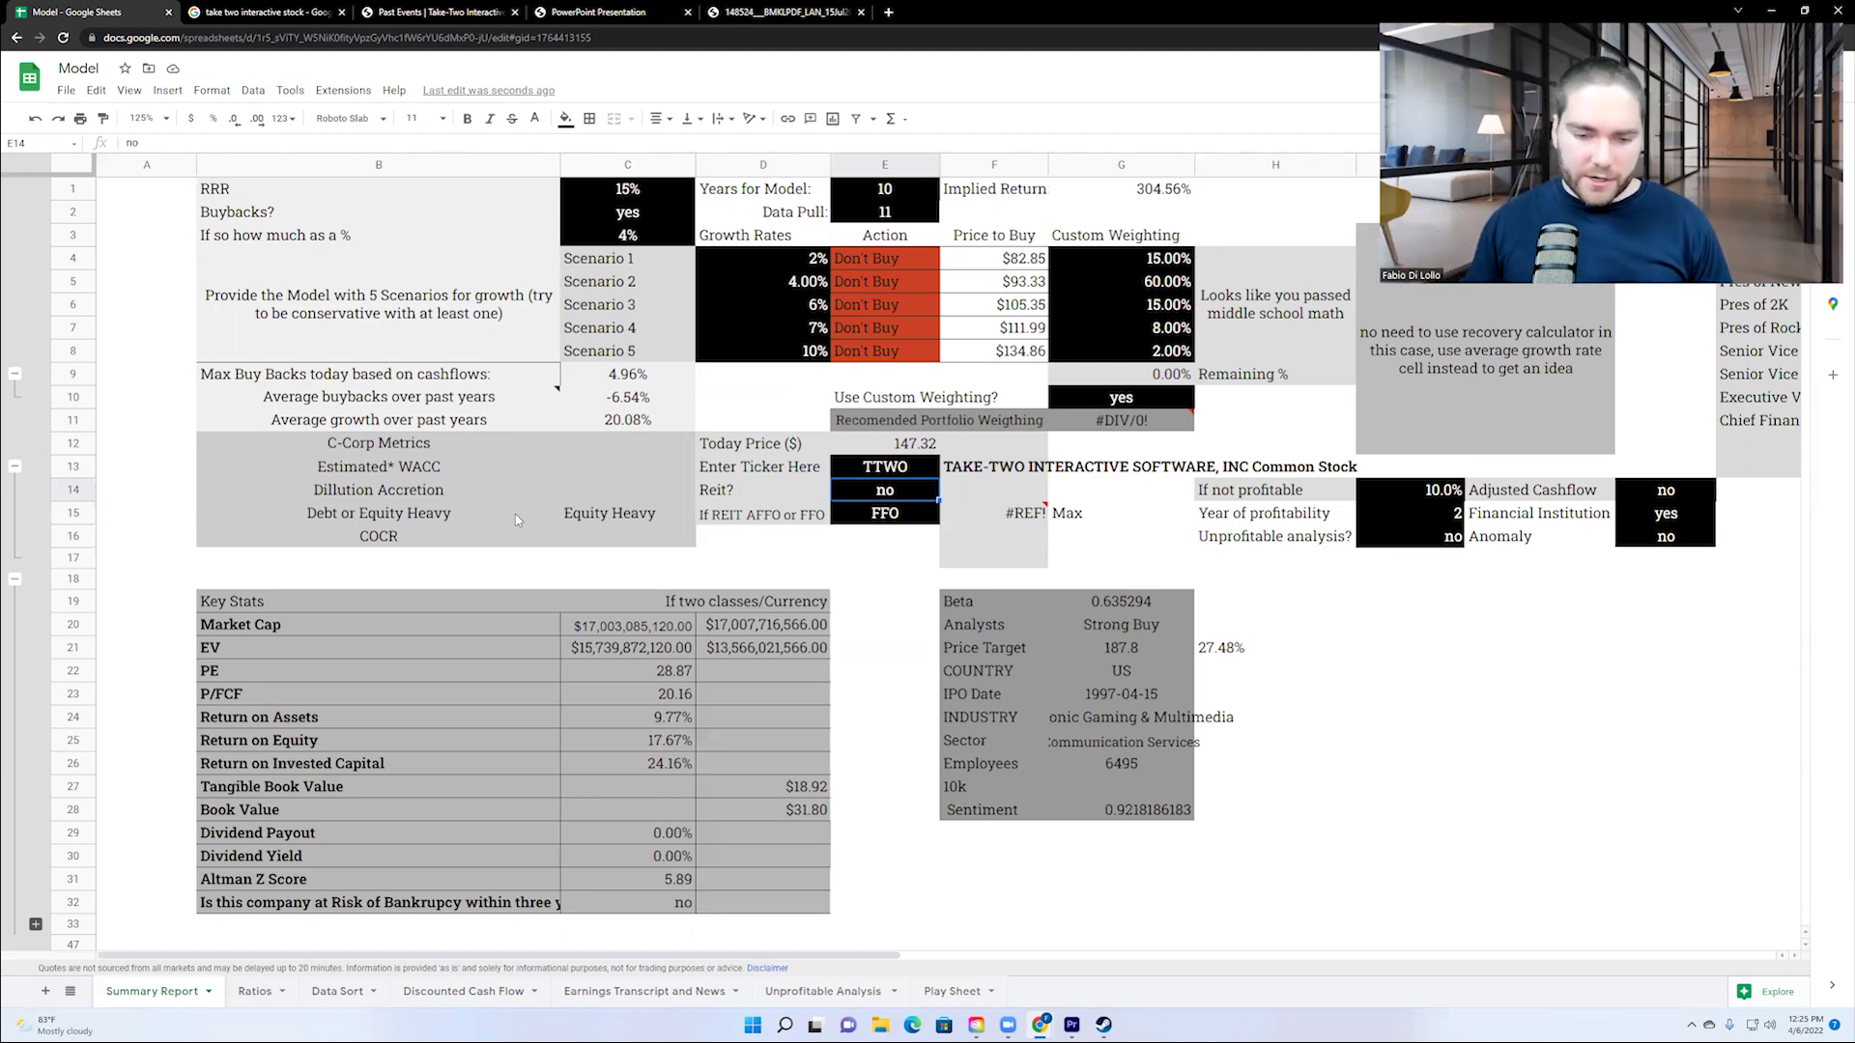
Examine the key stats and the Revenue, Cashflows and Shares Outstanding charts on the Summary Report, returning to the model inputs.
scroll(544, 523, "down", 2)
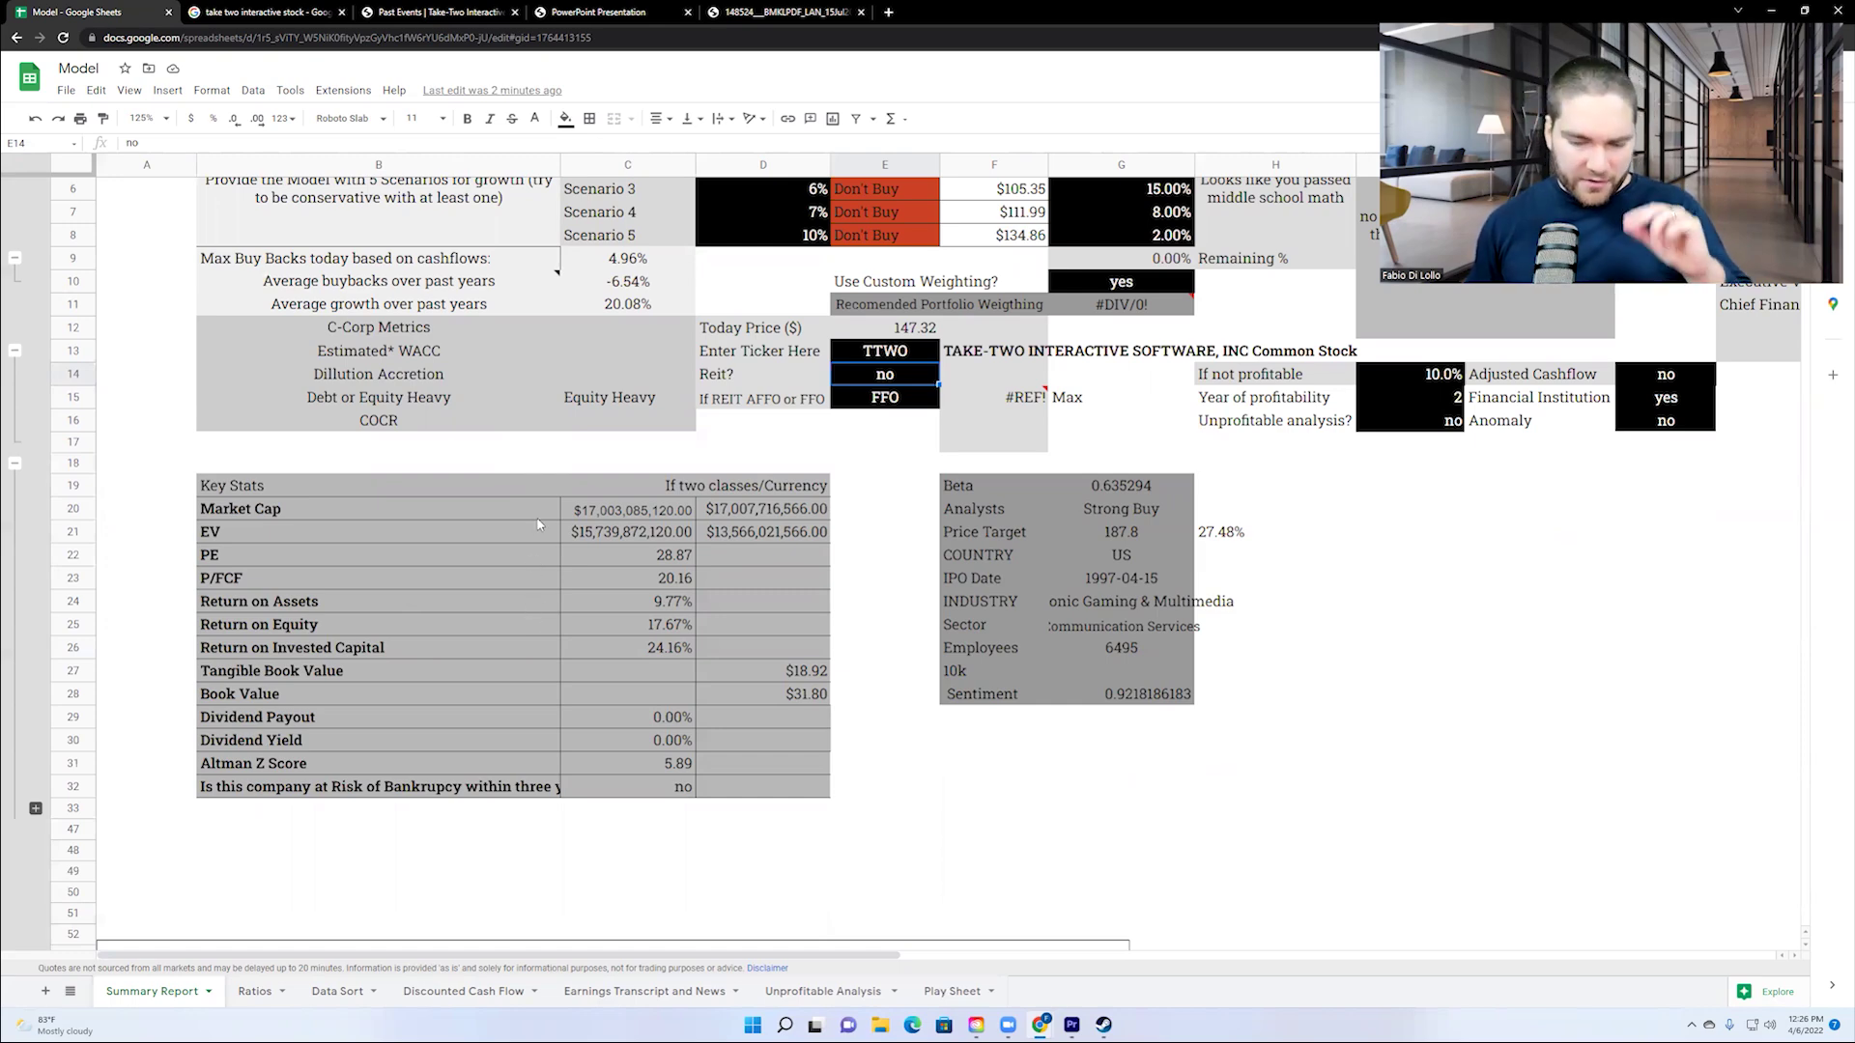
scroll(565, 705, "down", 2)
scroll(580, 676, "down", 3)
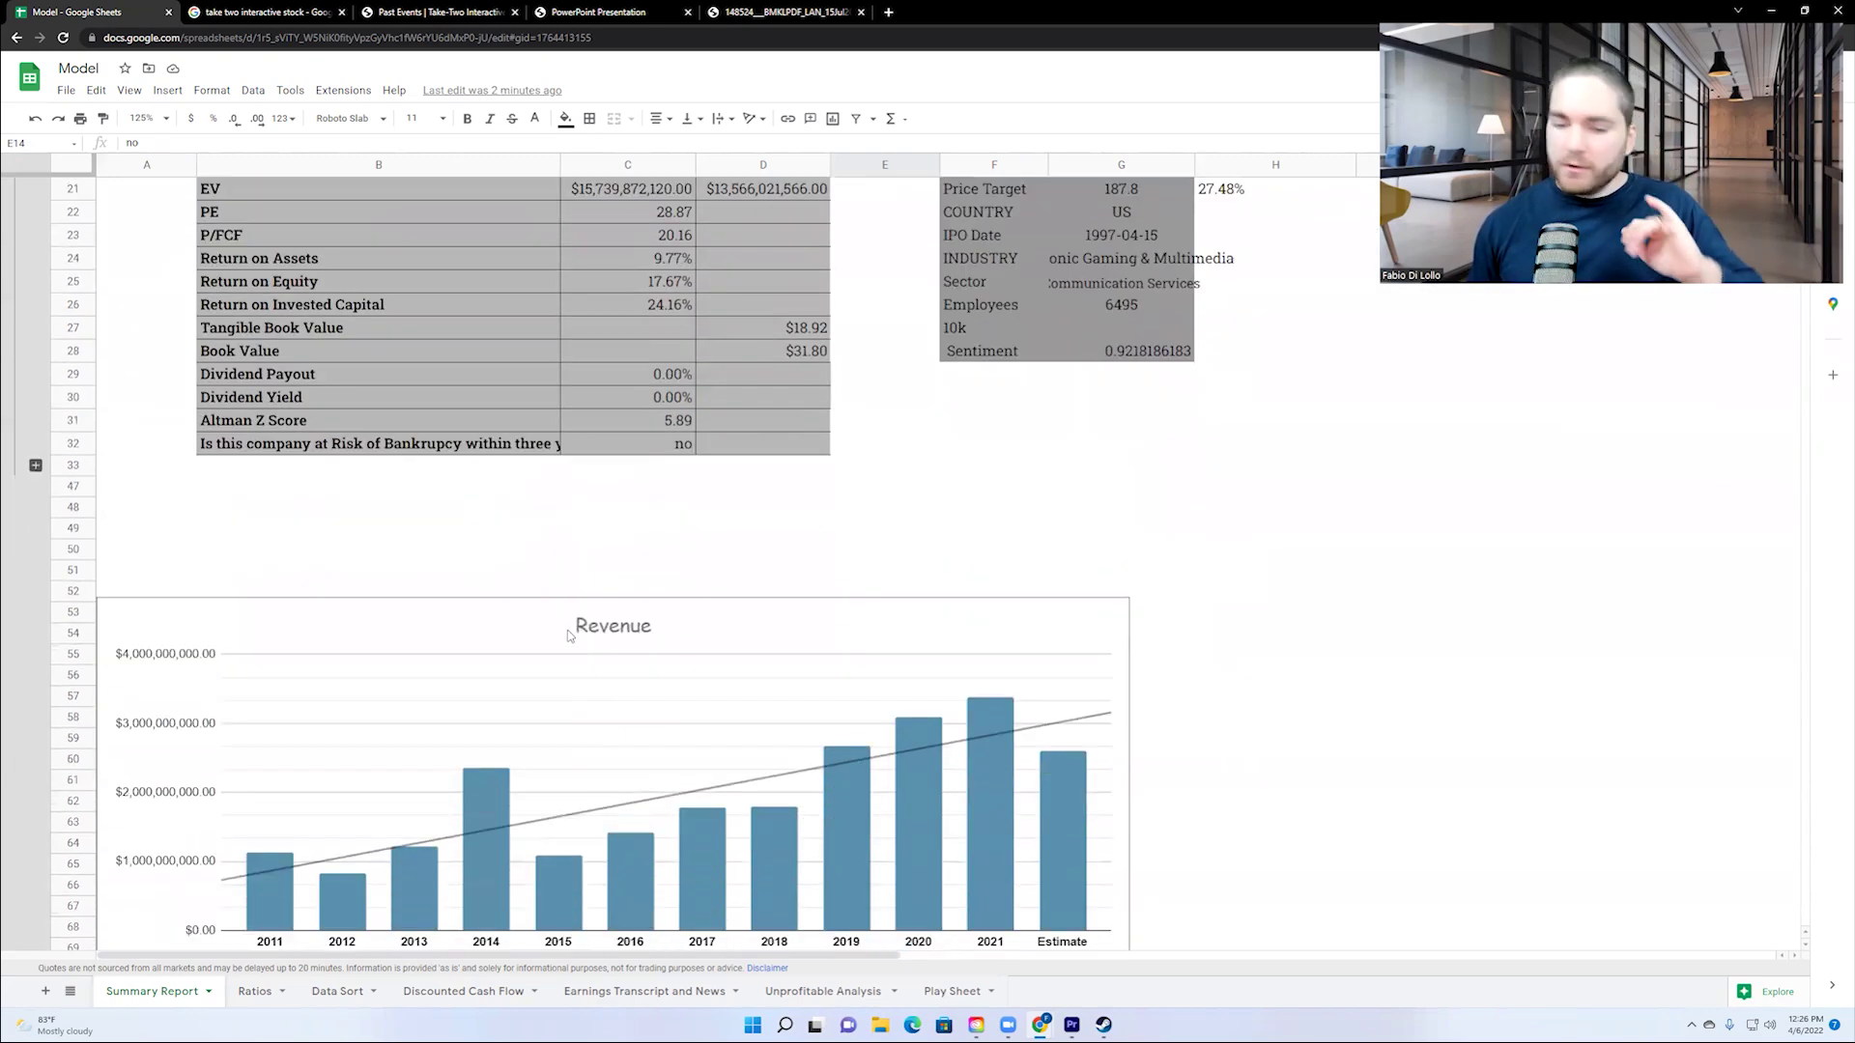
scroll(565, 618, "down", 3)
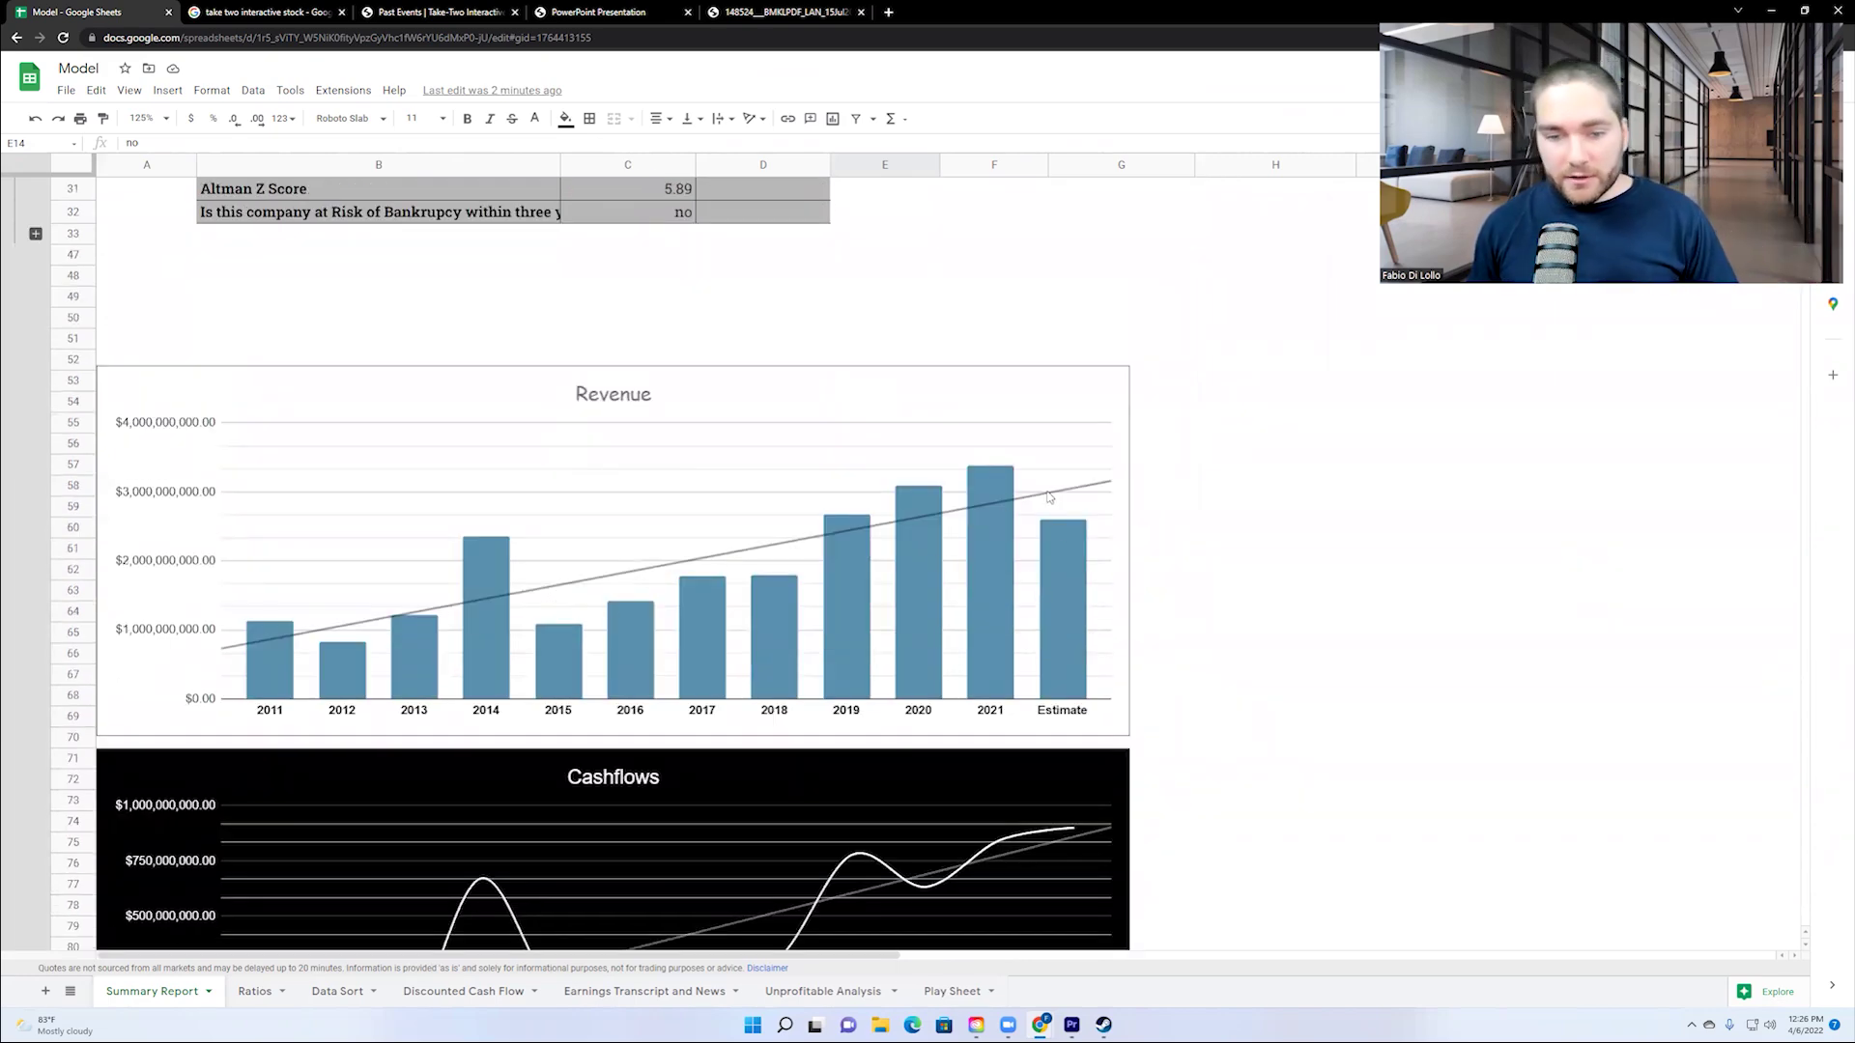
scroll(1097, 565, "down", 9)
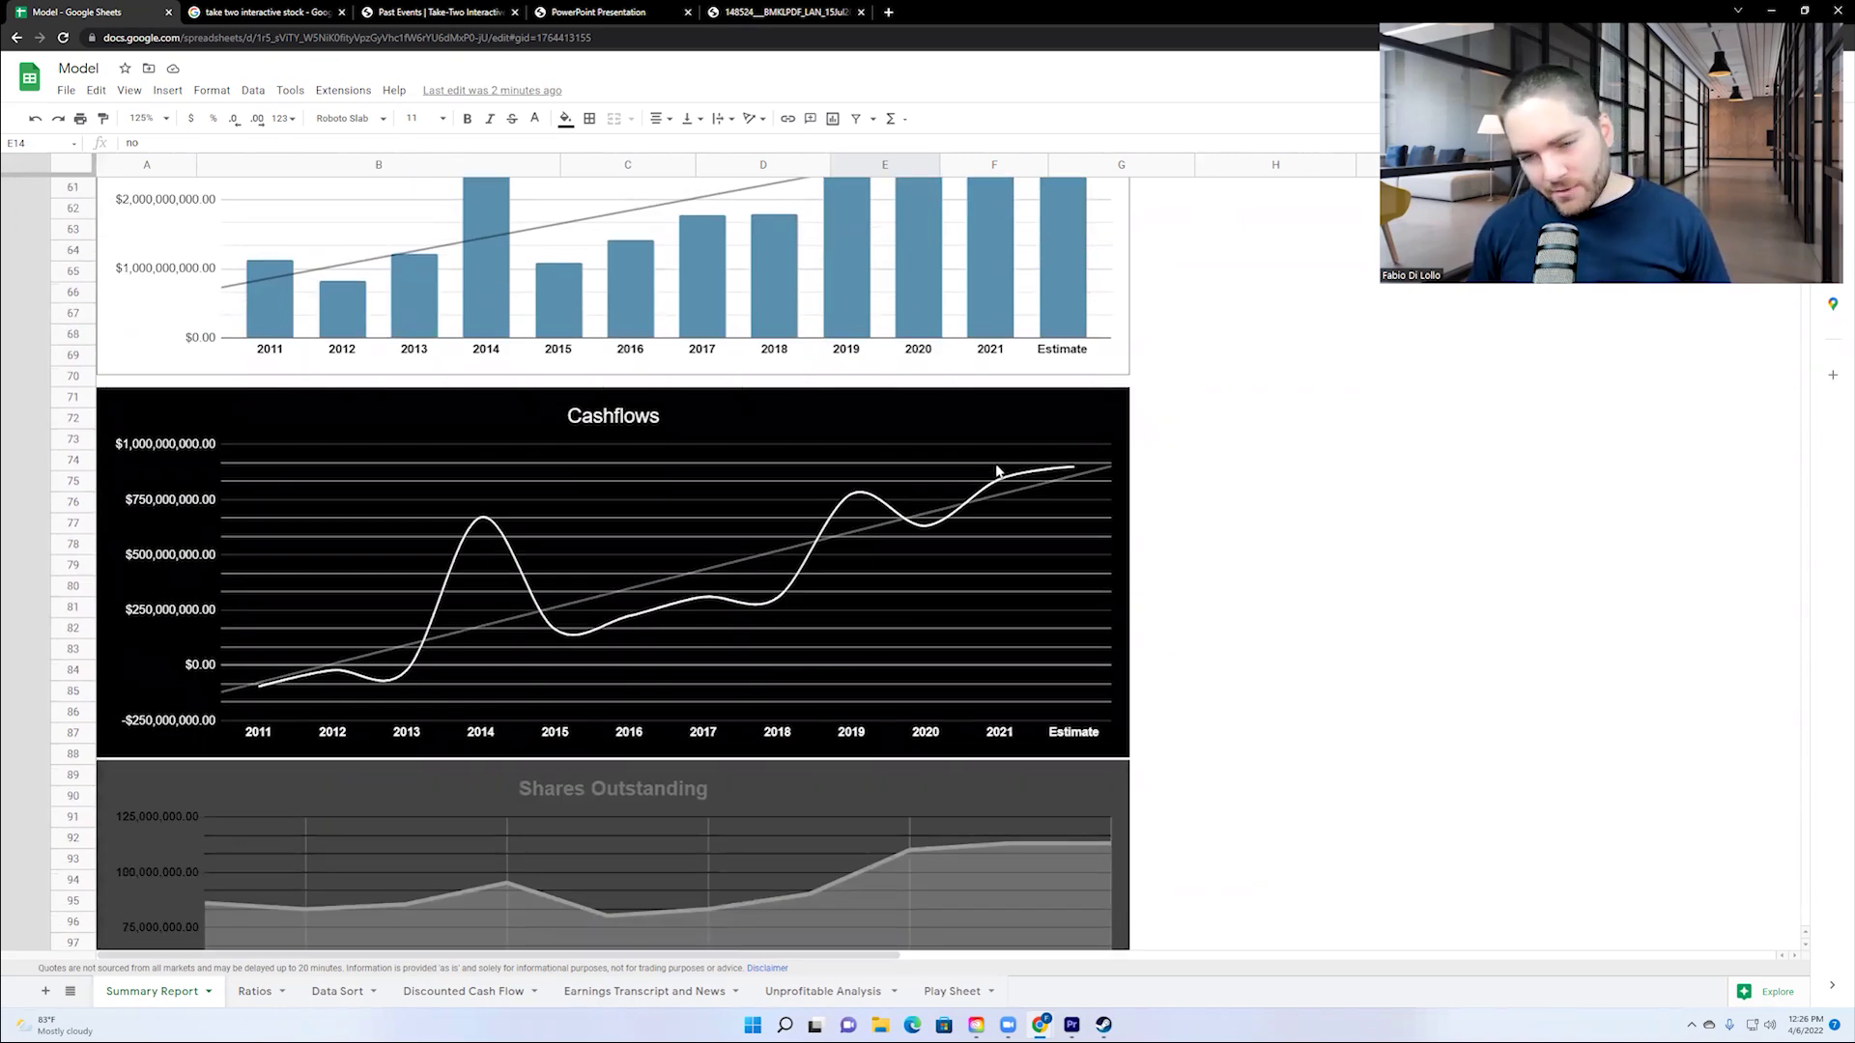
scroll(1053, 470, "down", 3)
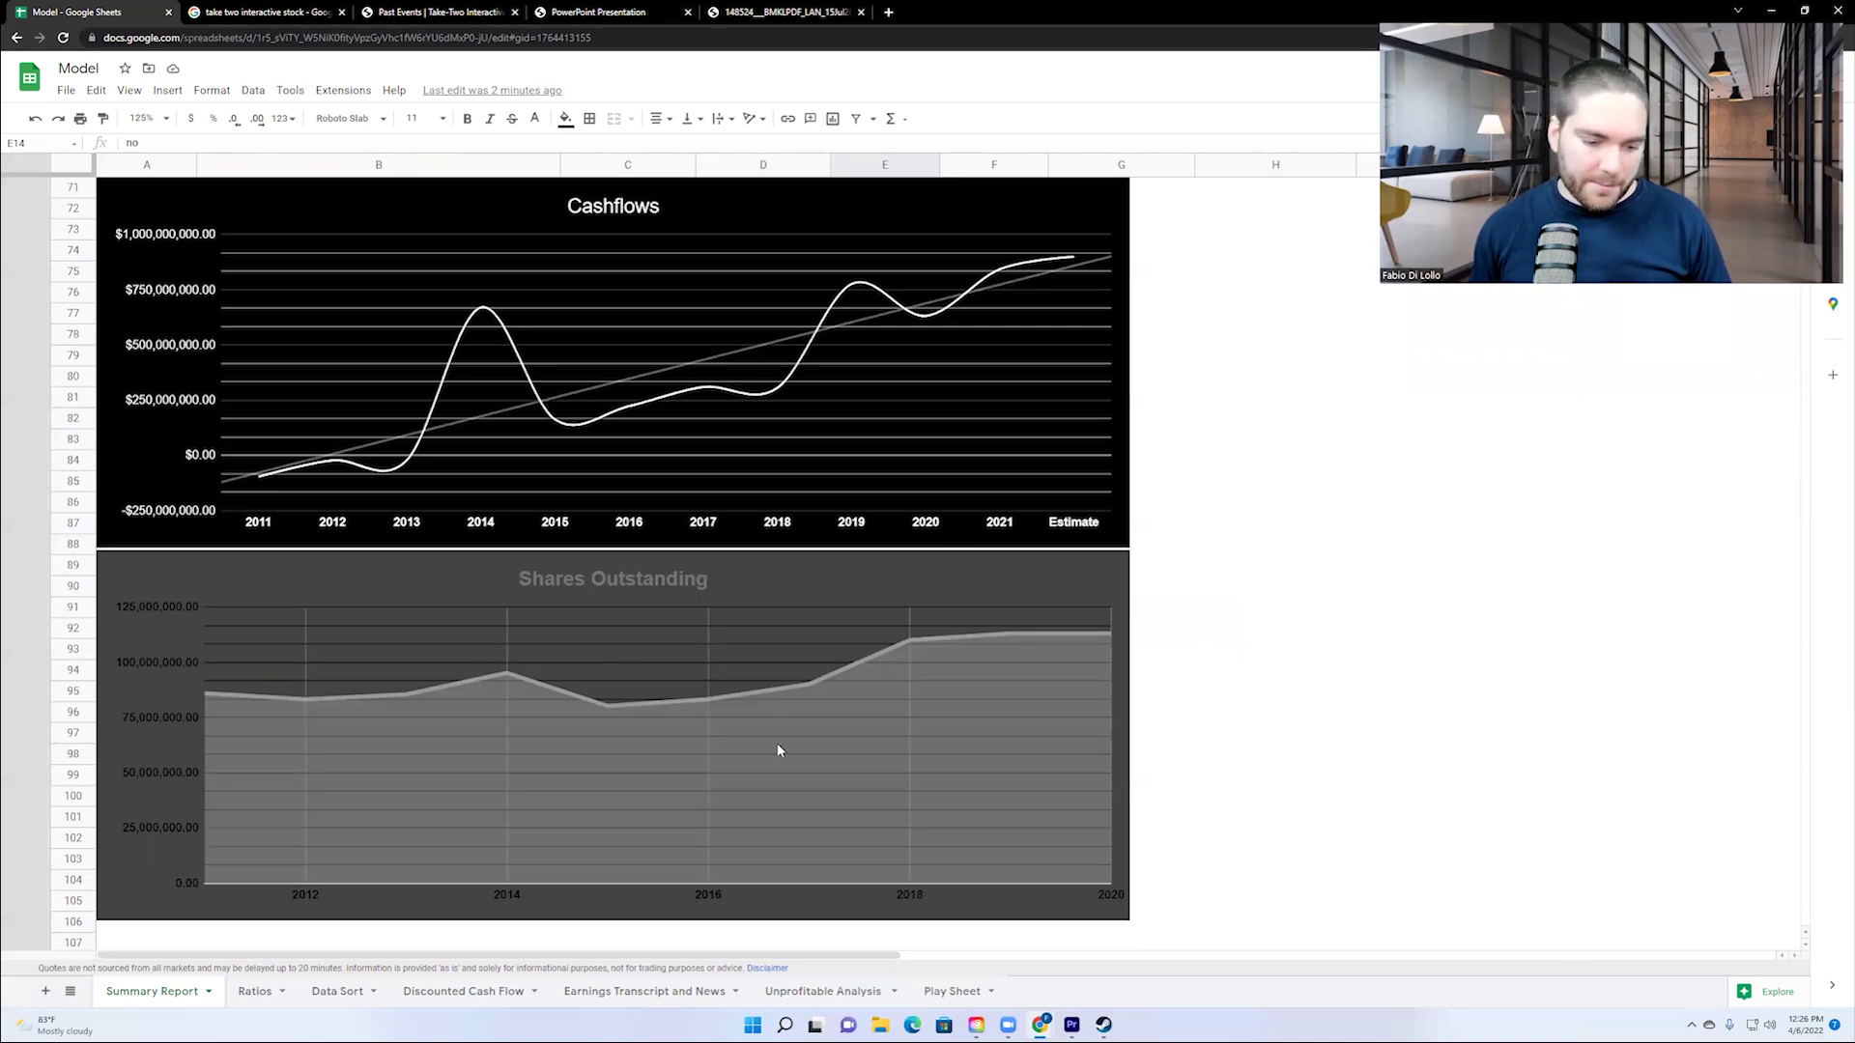
scroll(538, 670, "down", 2)
scroll(541, 667, "up", 8)
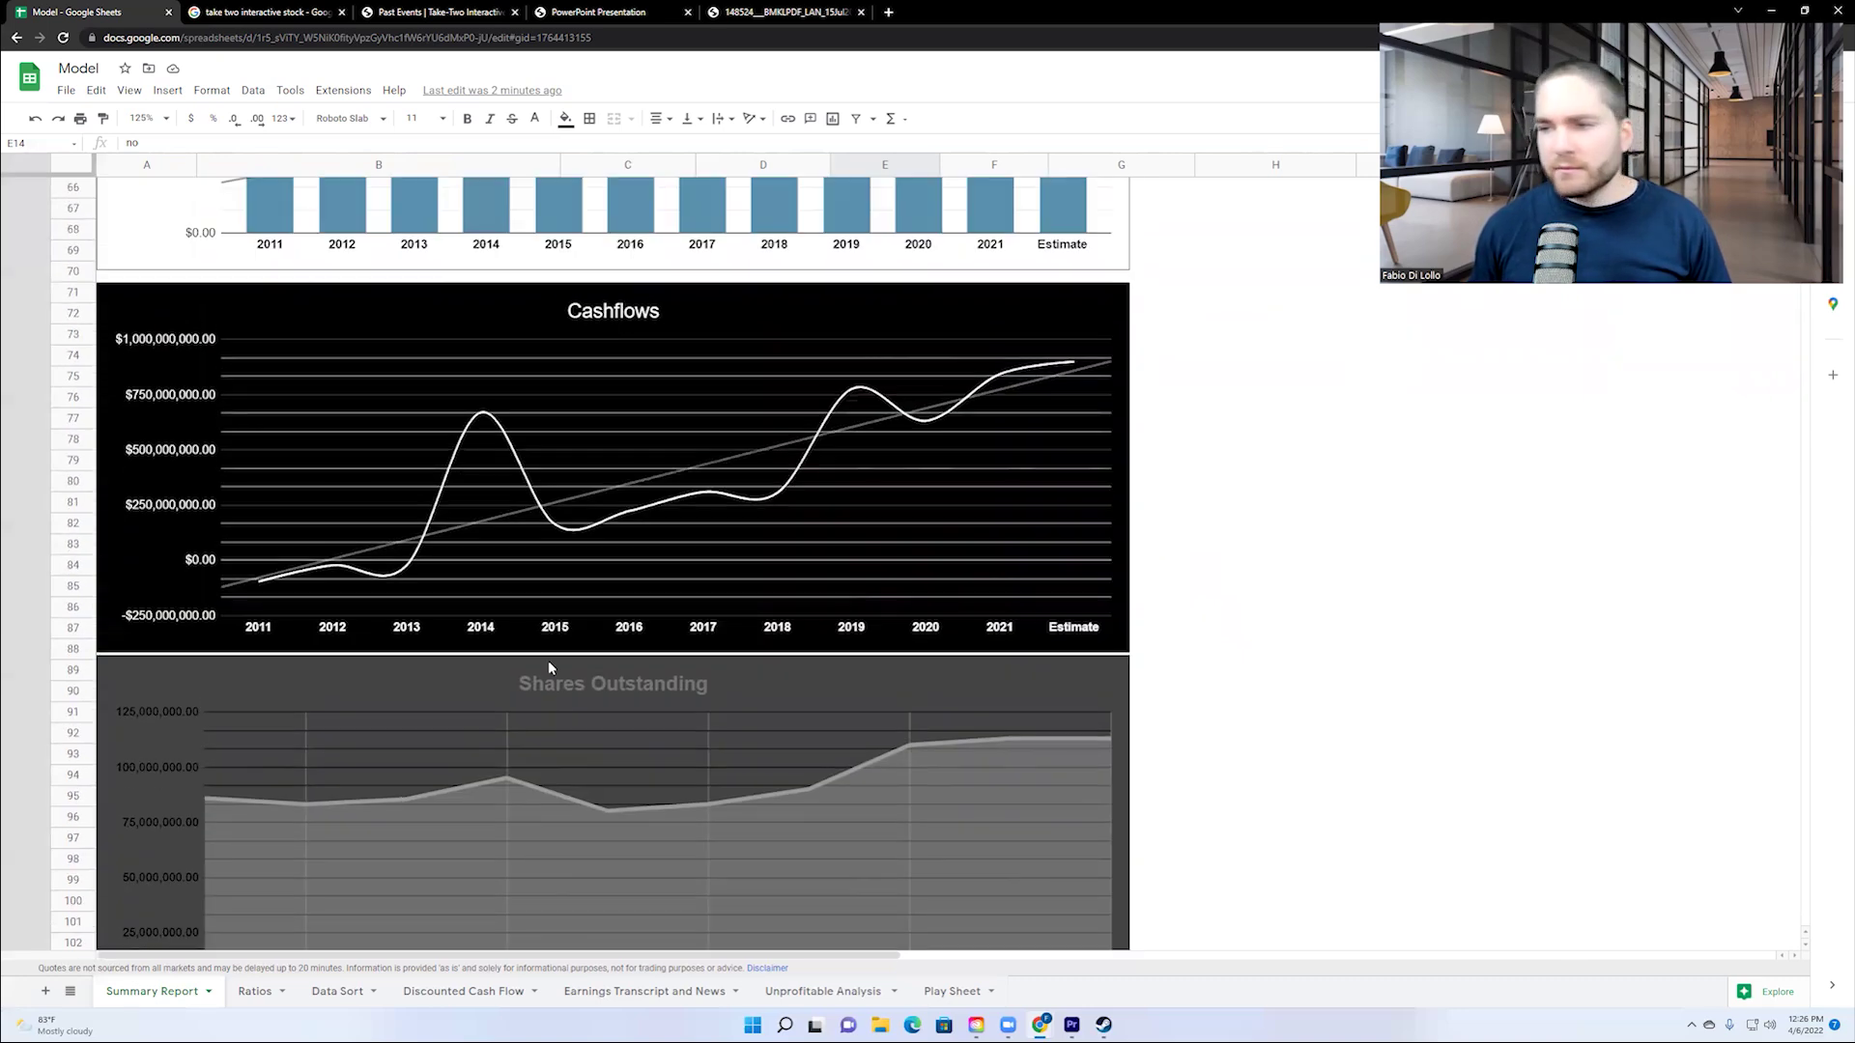
scroll(538, 709, "up", 8)
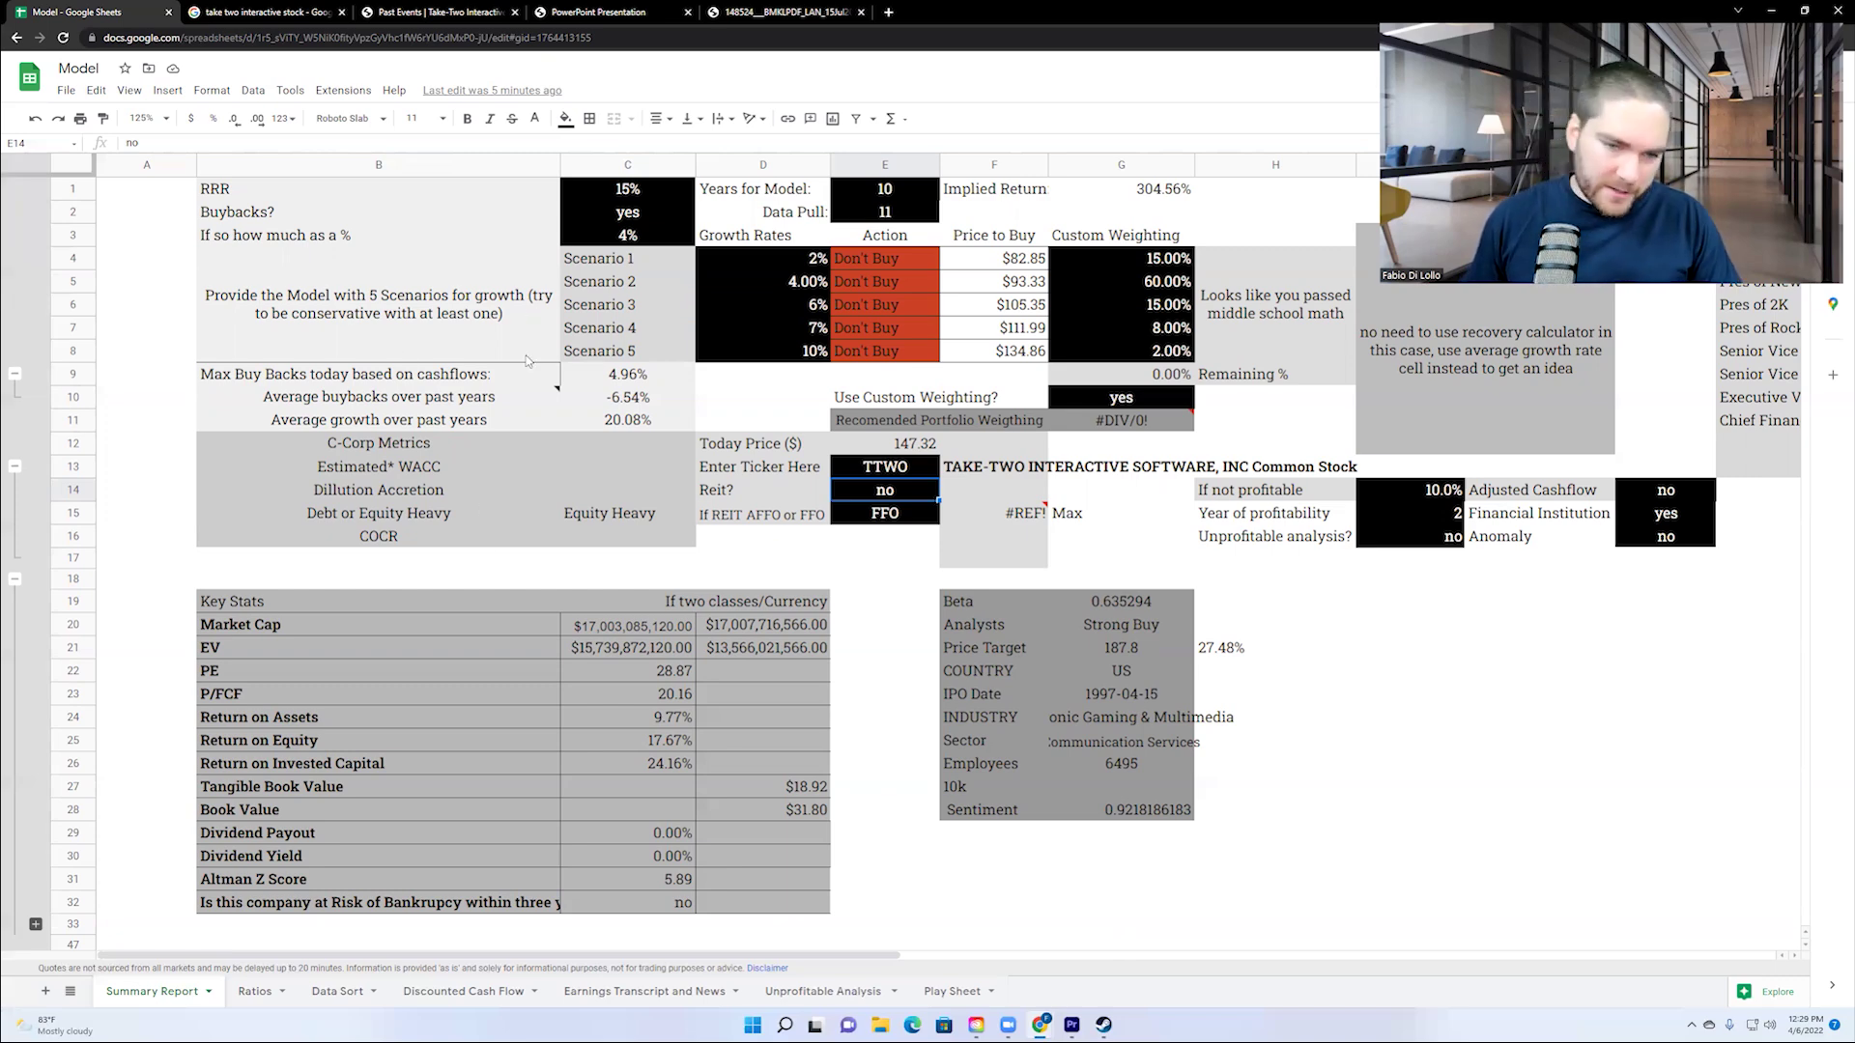
Set the buyback percentage in the model to -5%.
left_click(628, 239)
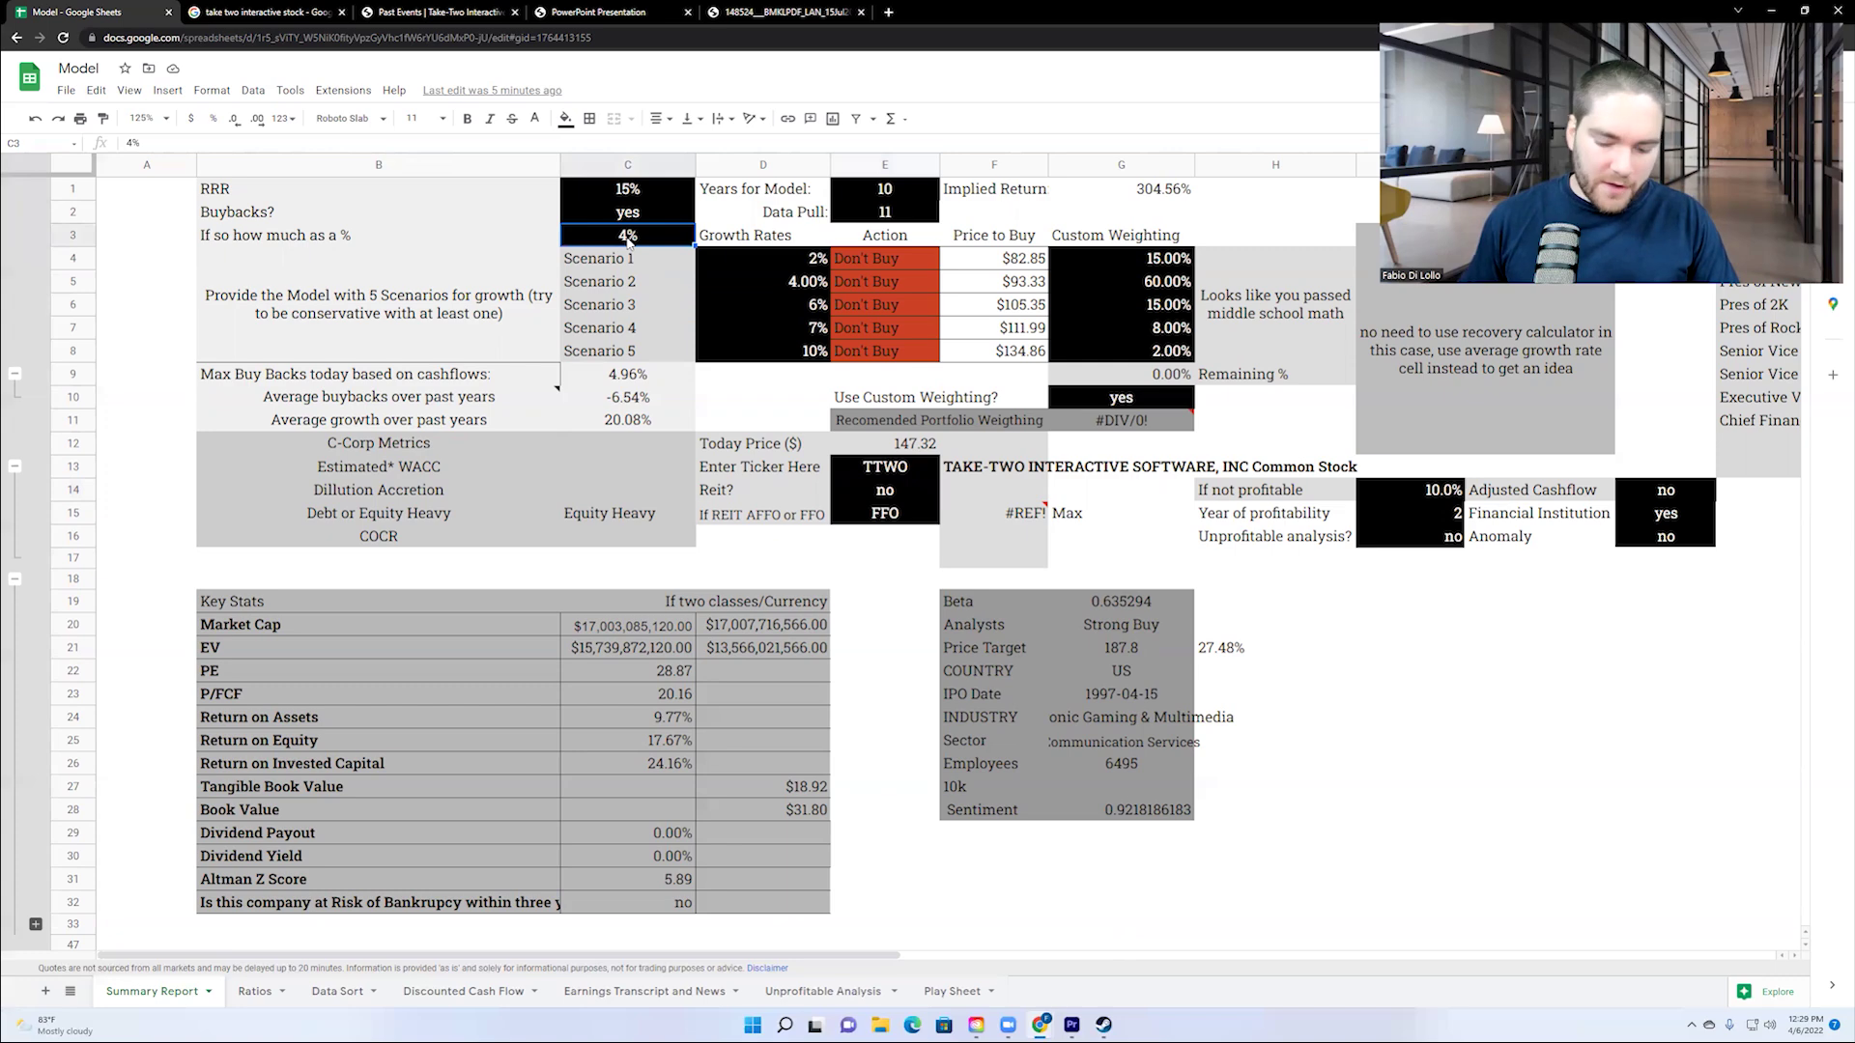
type("-5")
key("Return")
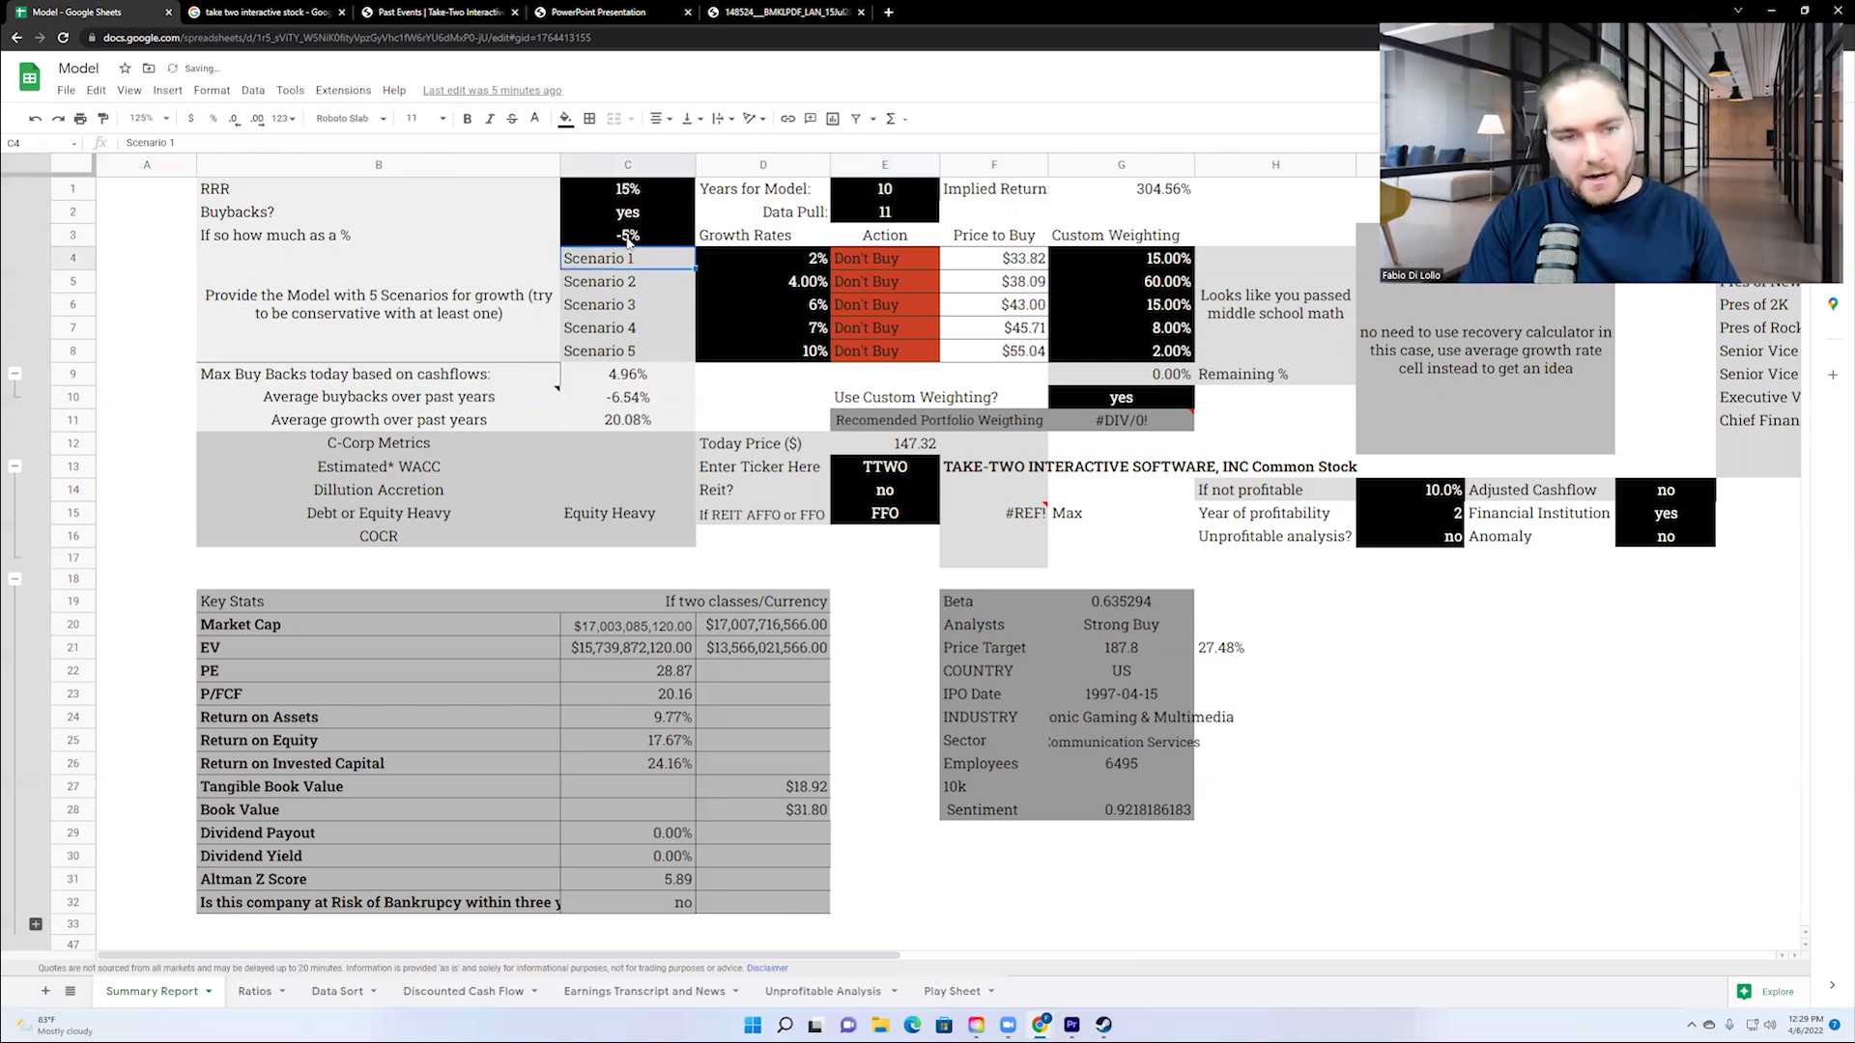
Set the RRR to 12%.
left_click(647, 184)
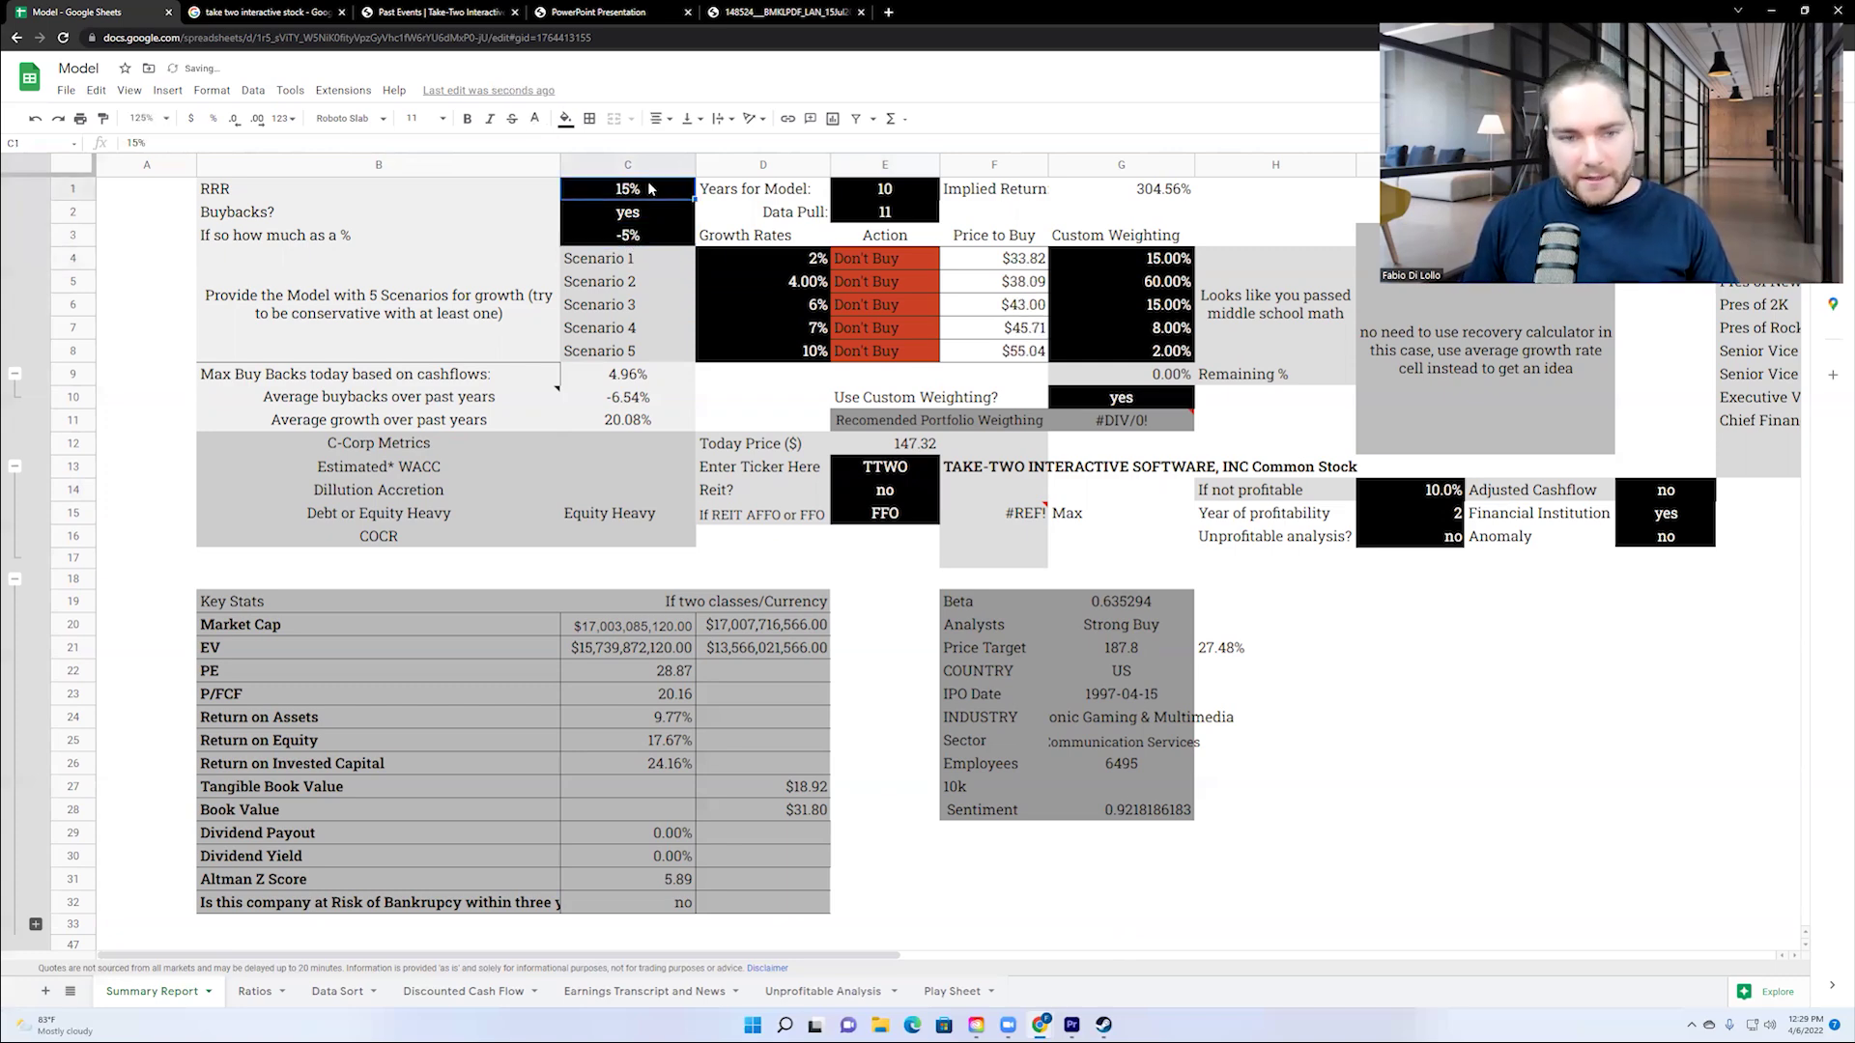
type("12")
key("Return")
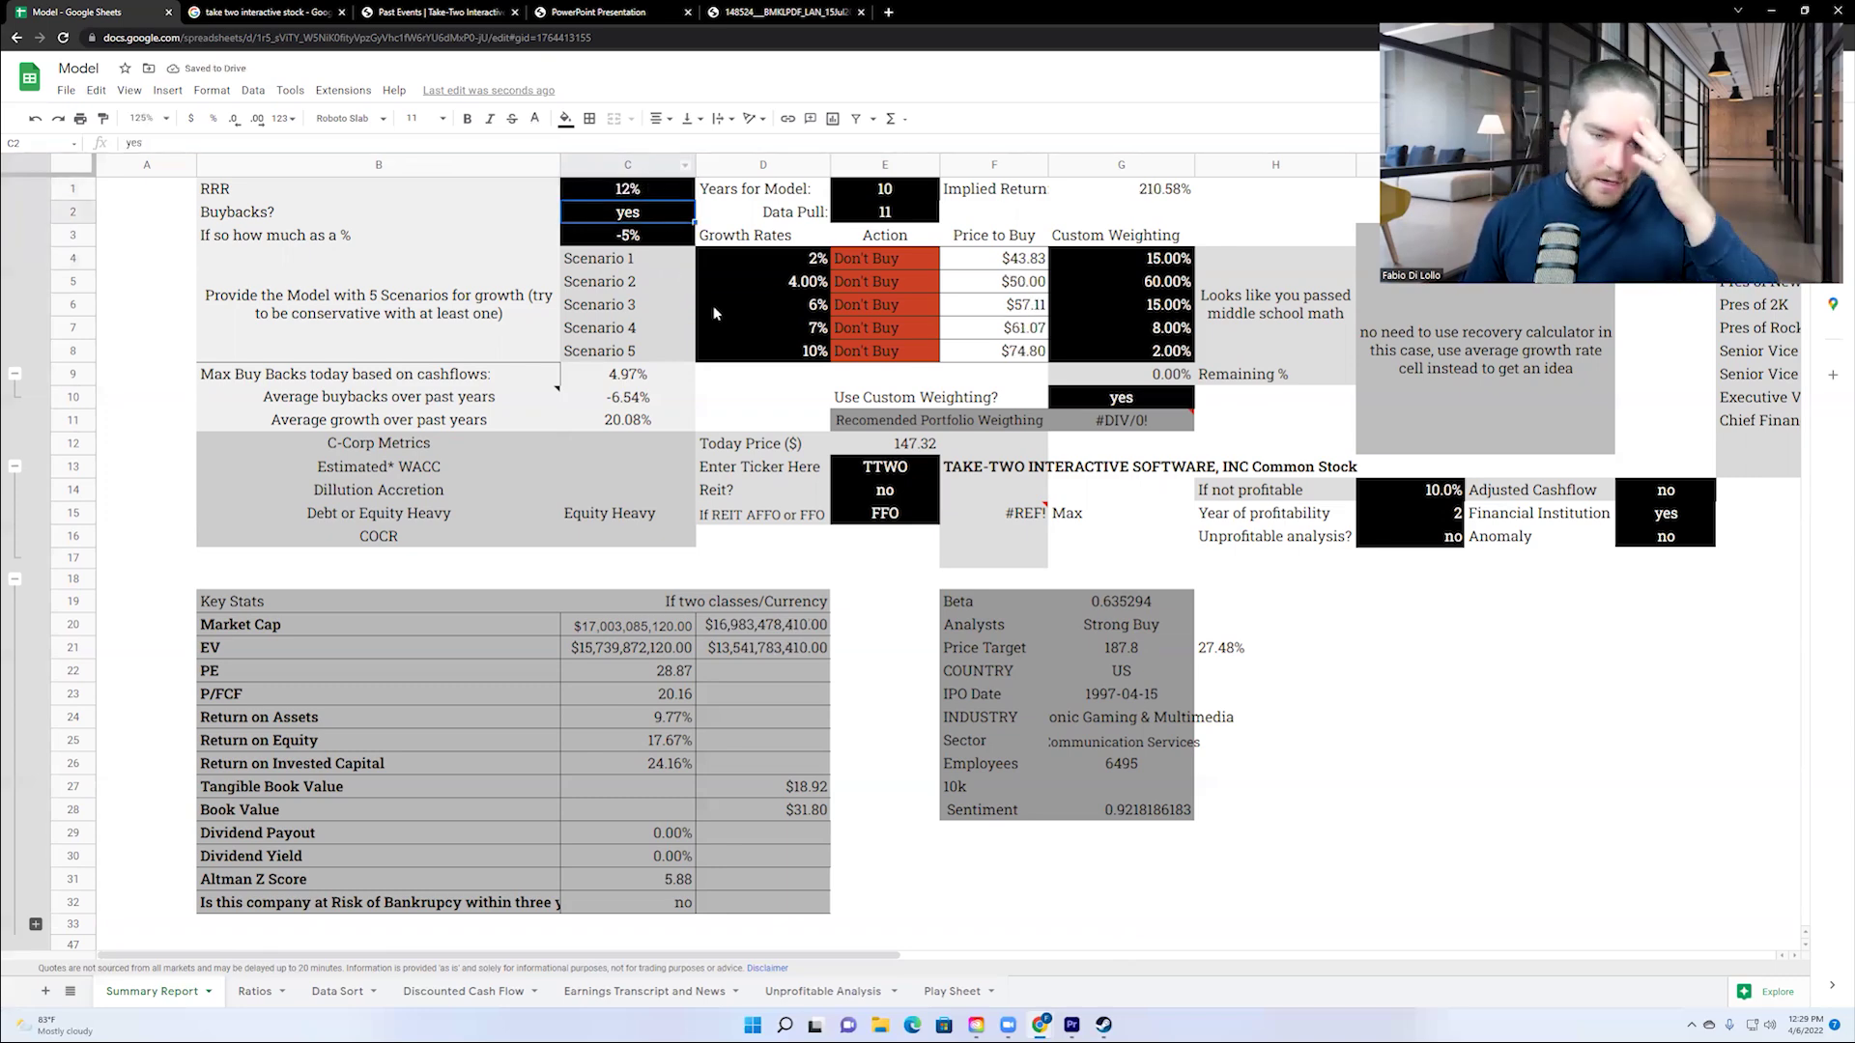
Set the Scenario 5 growth rate to 20%.
left_click(796, 352)
type("20")
key("Return")
key("Up")
key("Up")
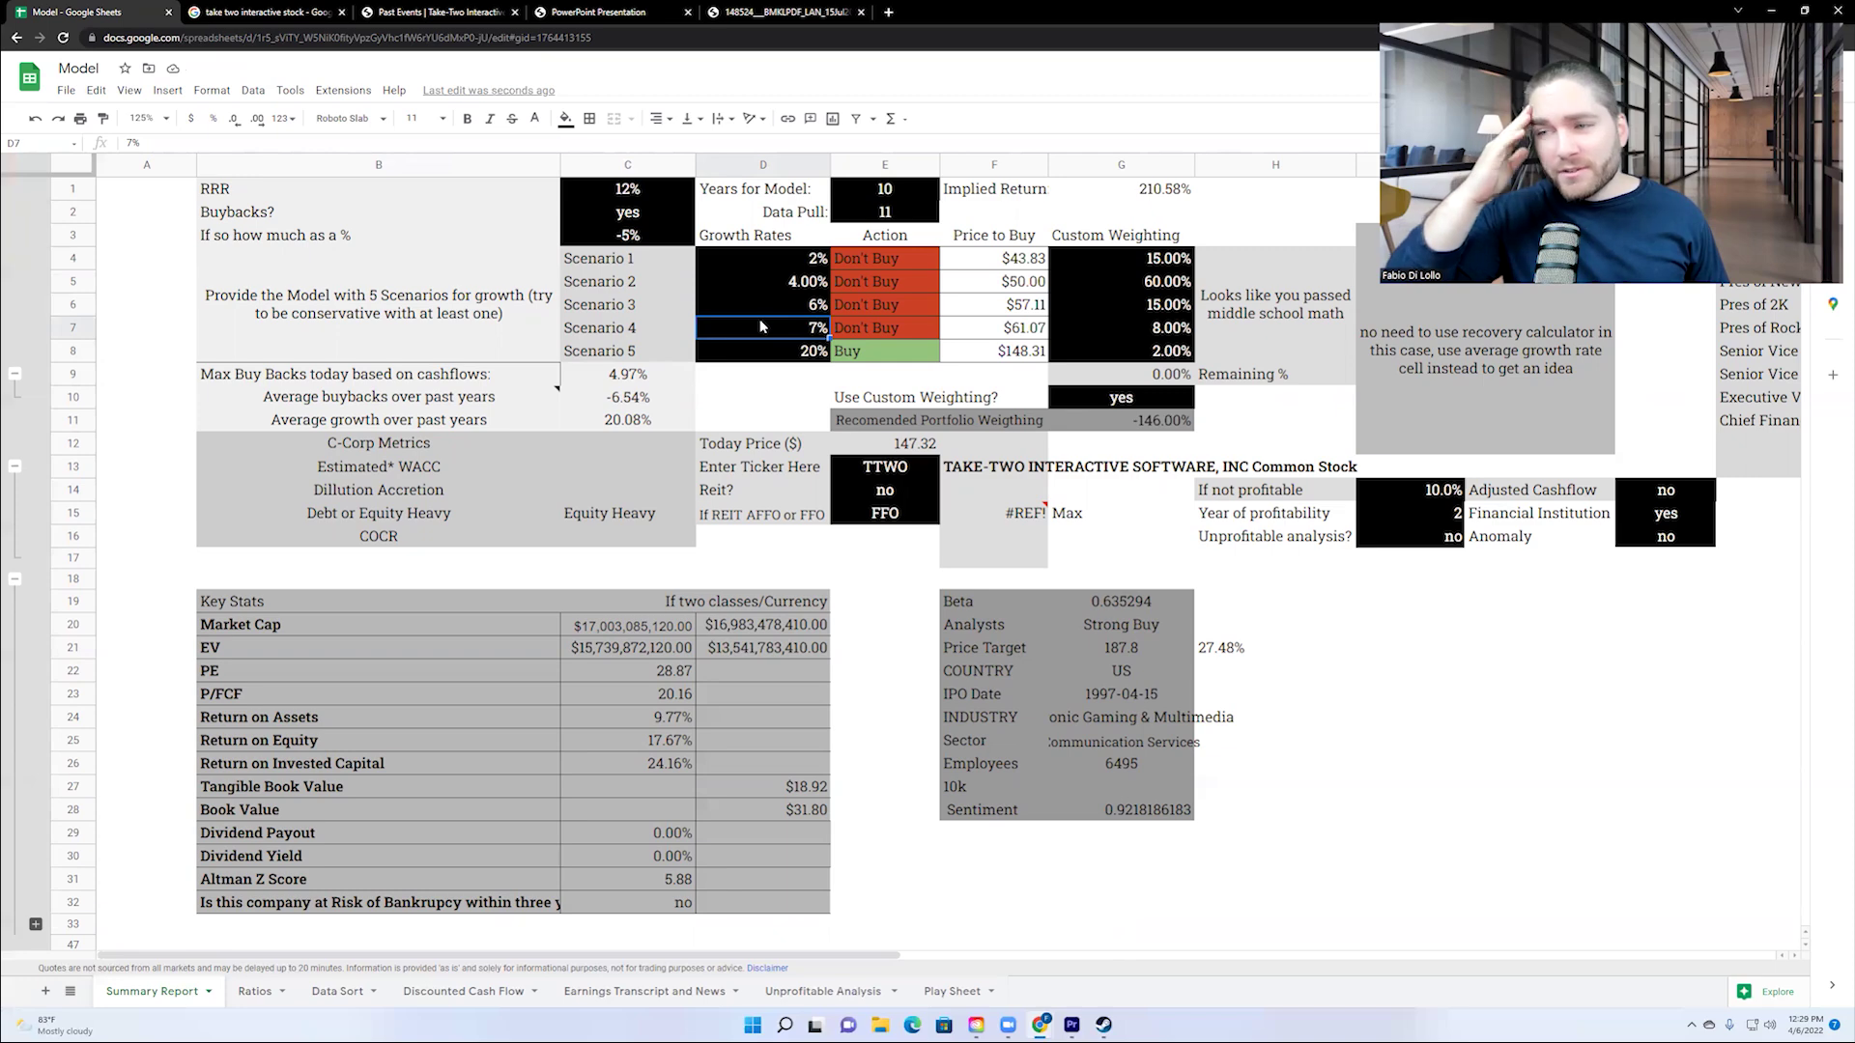
Set the growth rates to 15% for Scenario 3 and 18% for Scenario 4.
left_click(792, 301)
type("15")
key("Return")
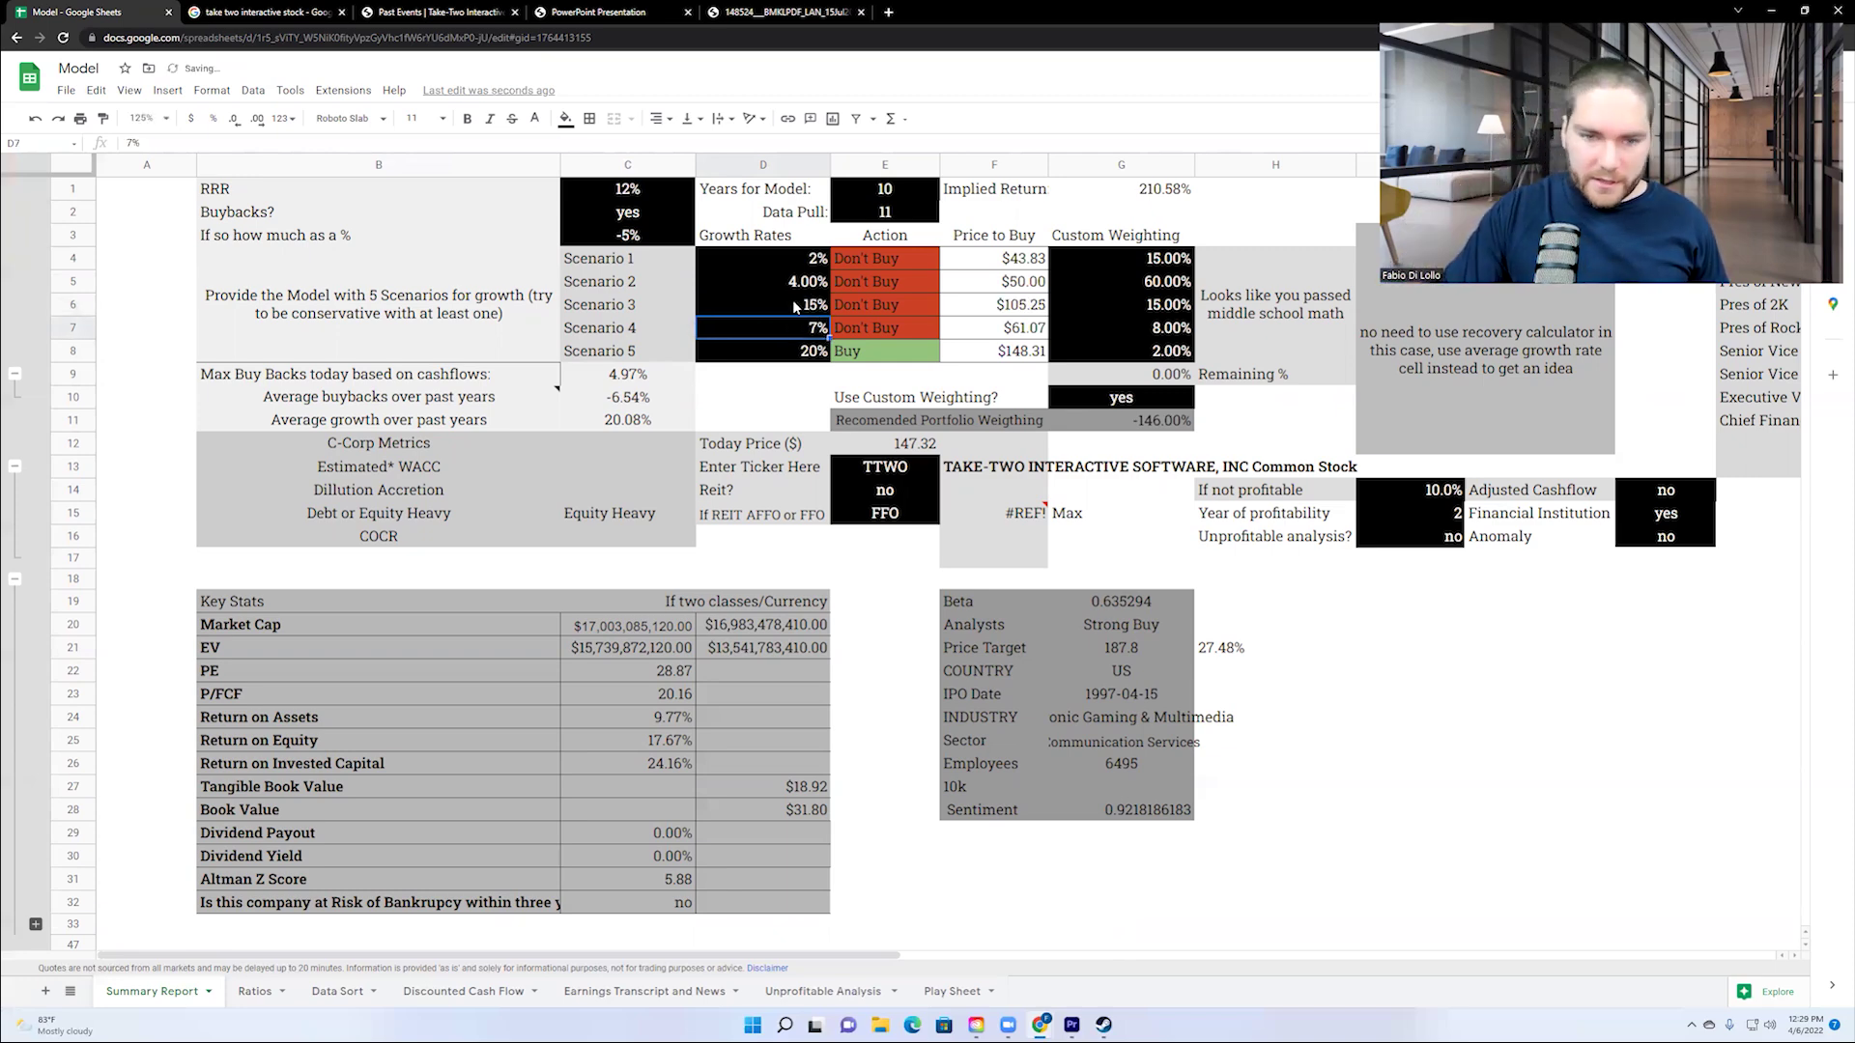
type("18")
key("Up")
key("Up")
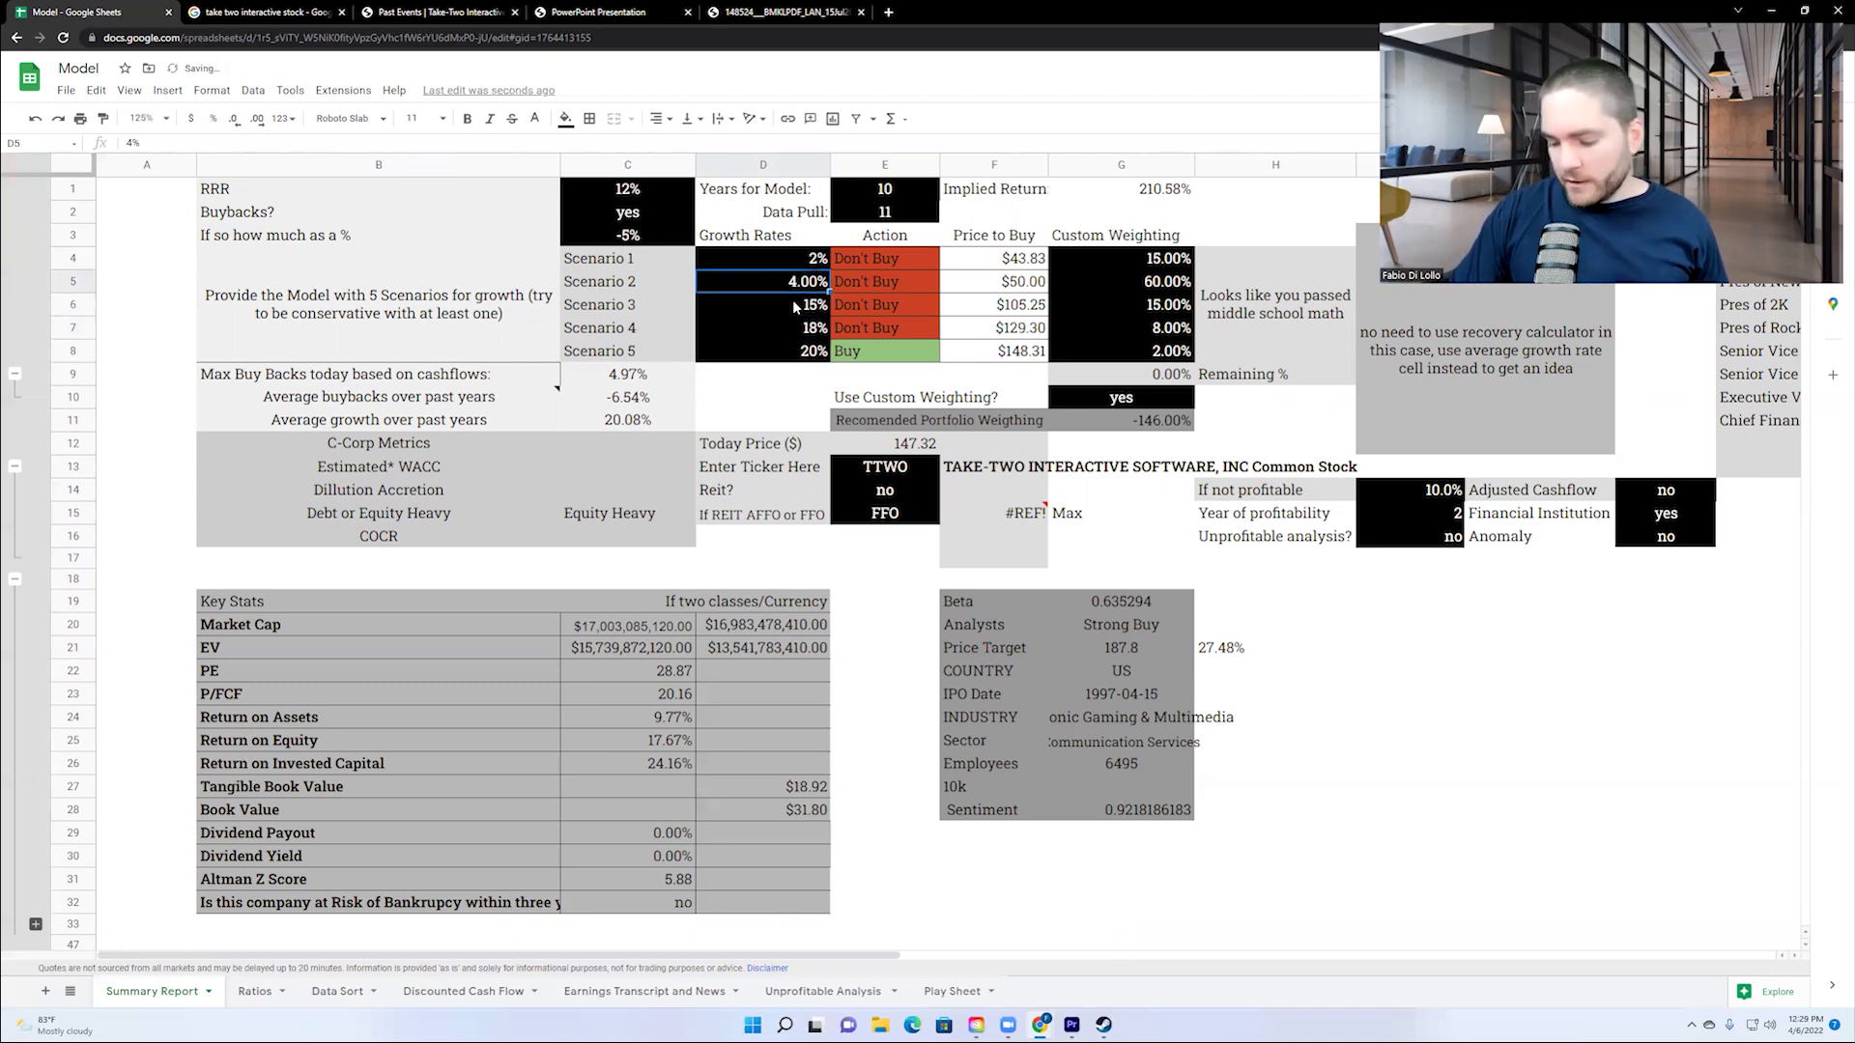
Set the growth rates to 10% for Scenario 2 and 5% for Scenario 1.
type("10")
key("Return")
key("Up")
key("Up")
type("5")
key("Return")
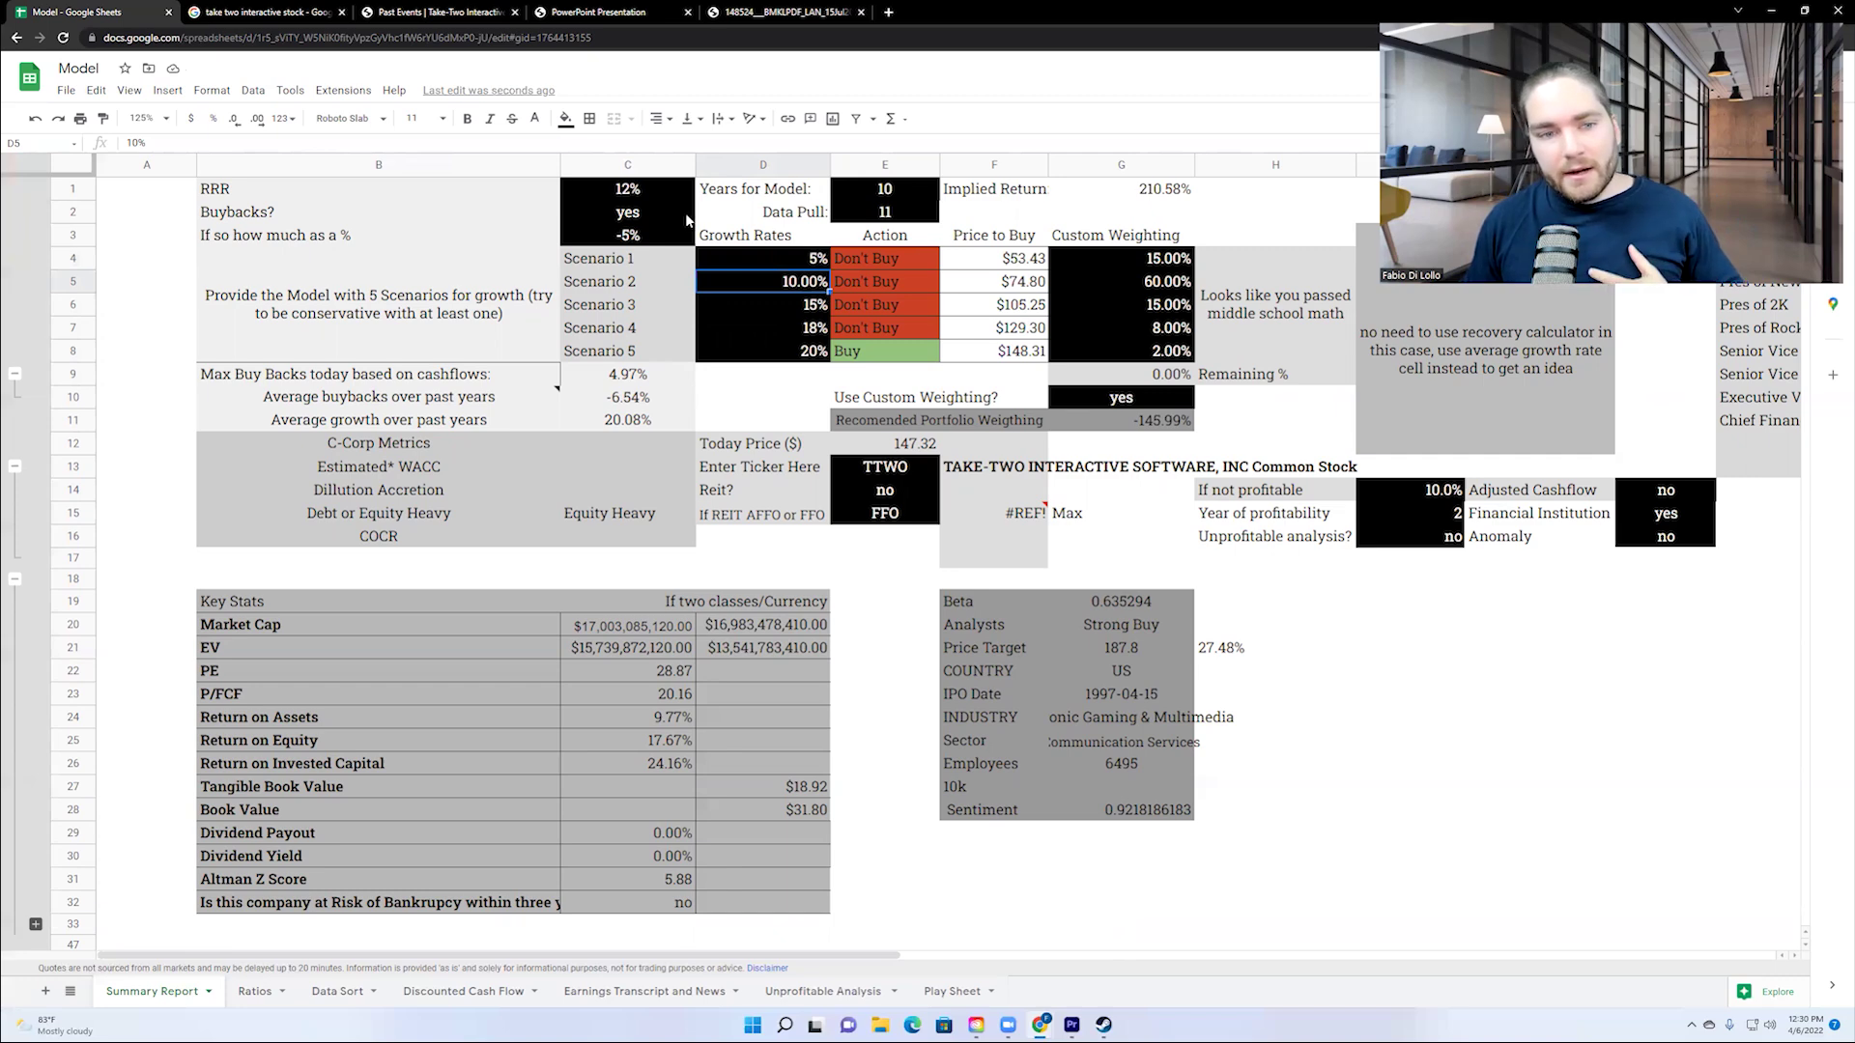
Set the RRR to 15%.
left_click(646, 192)
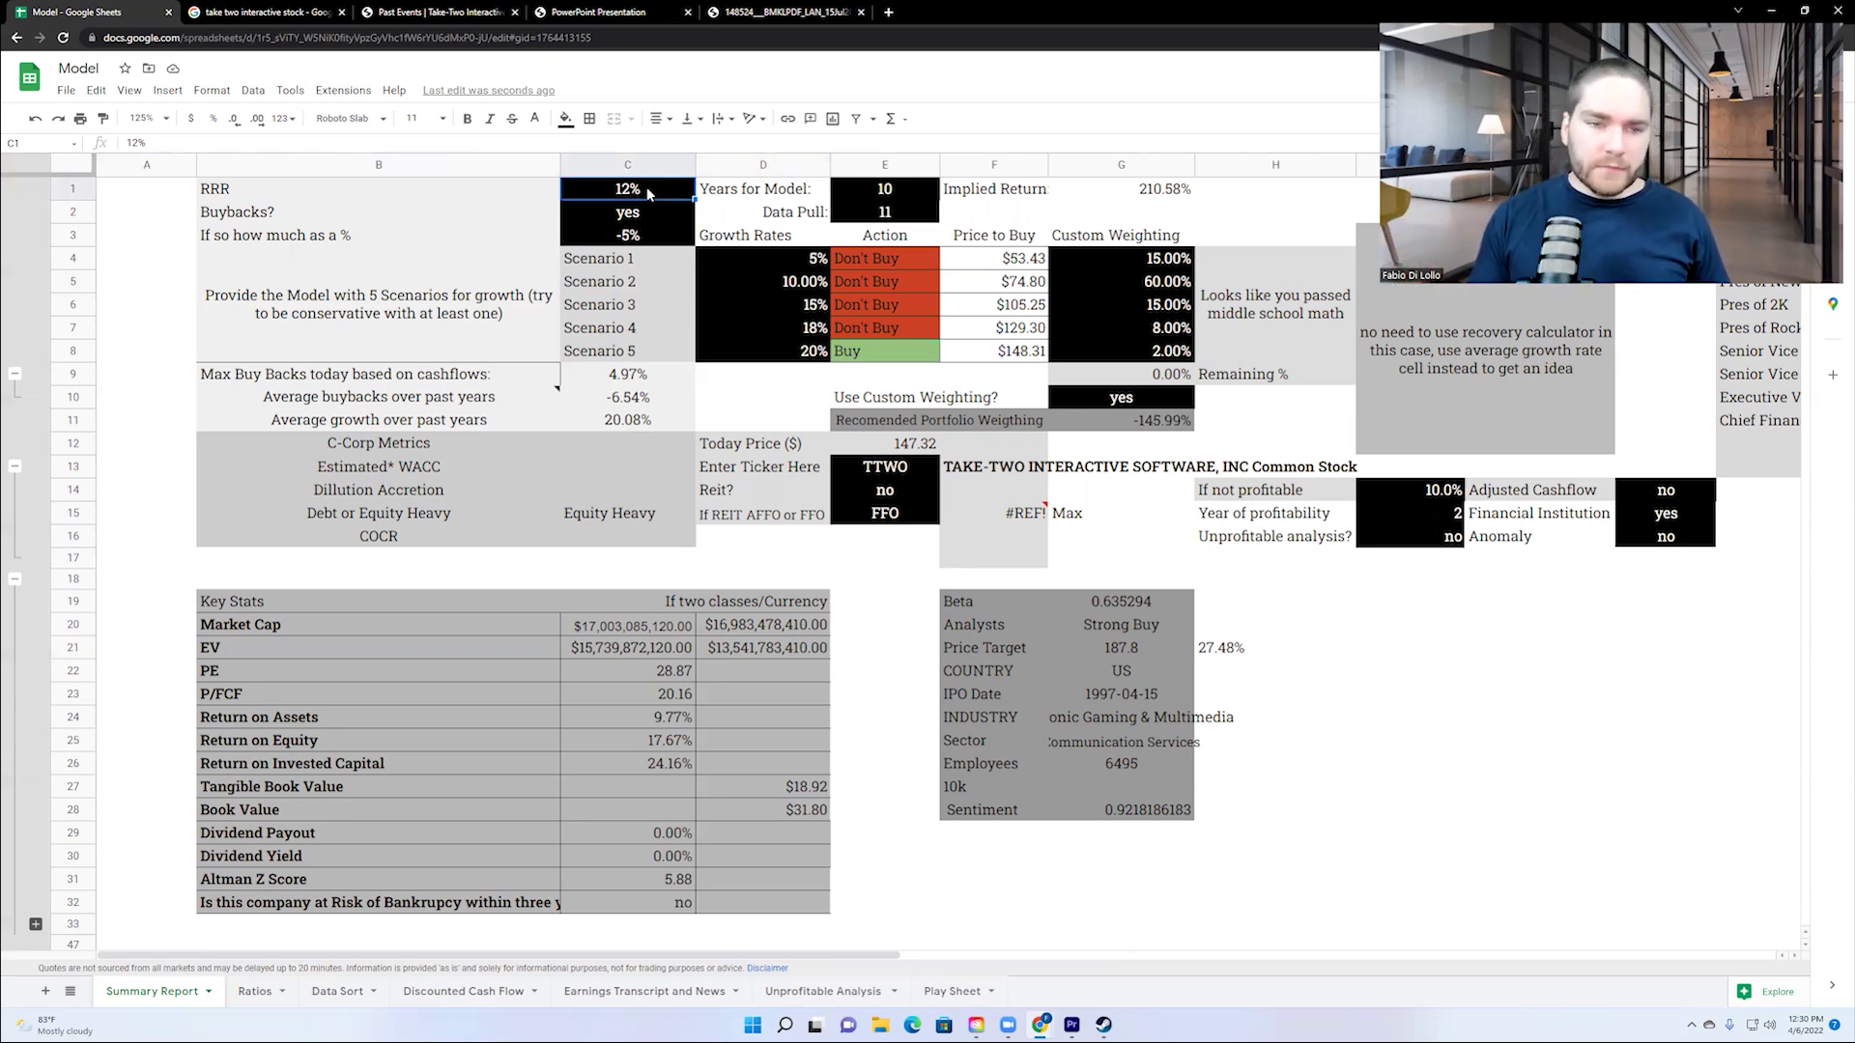
type("15")
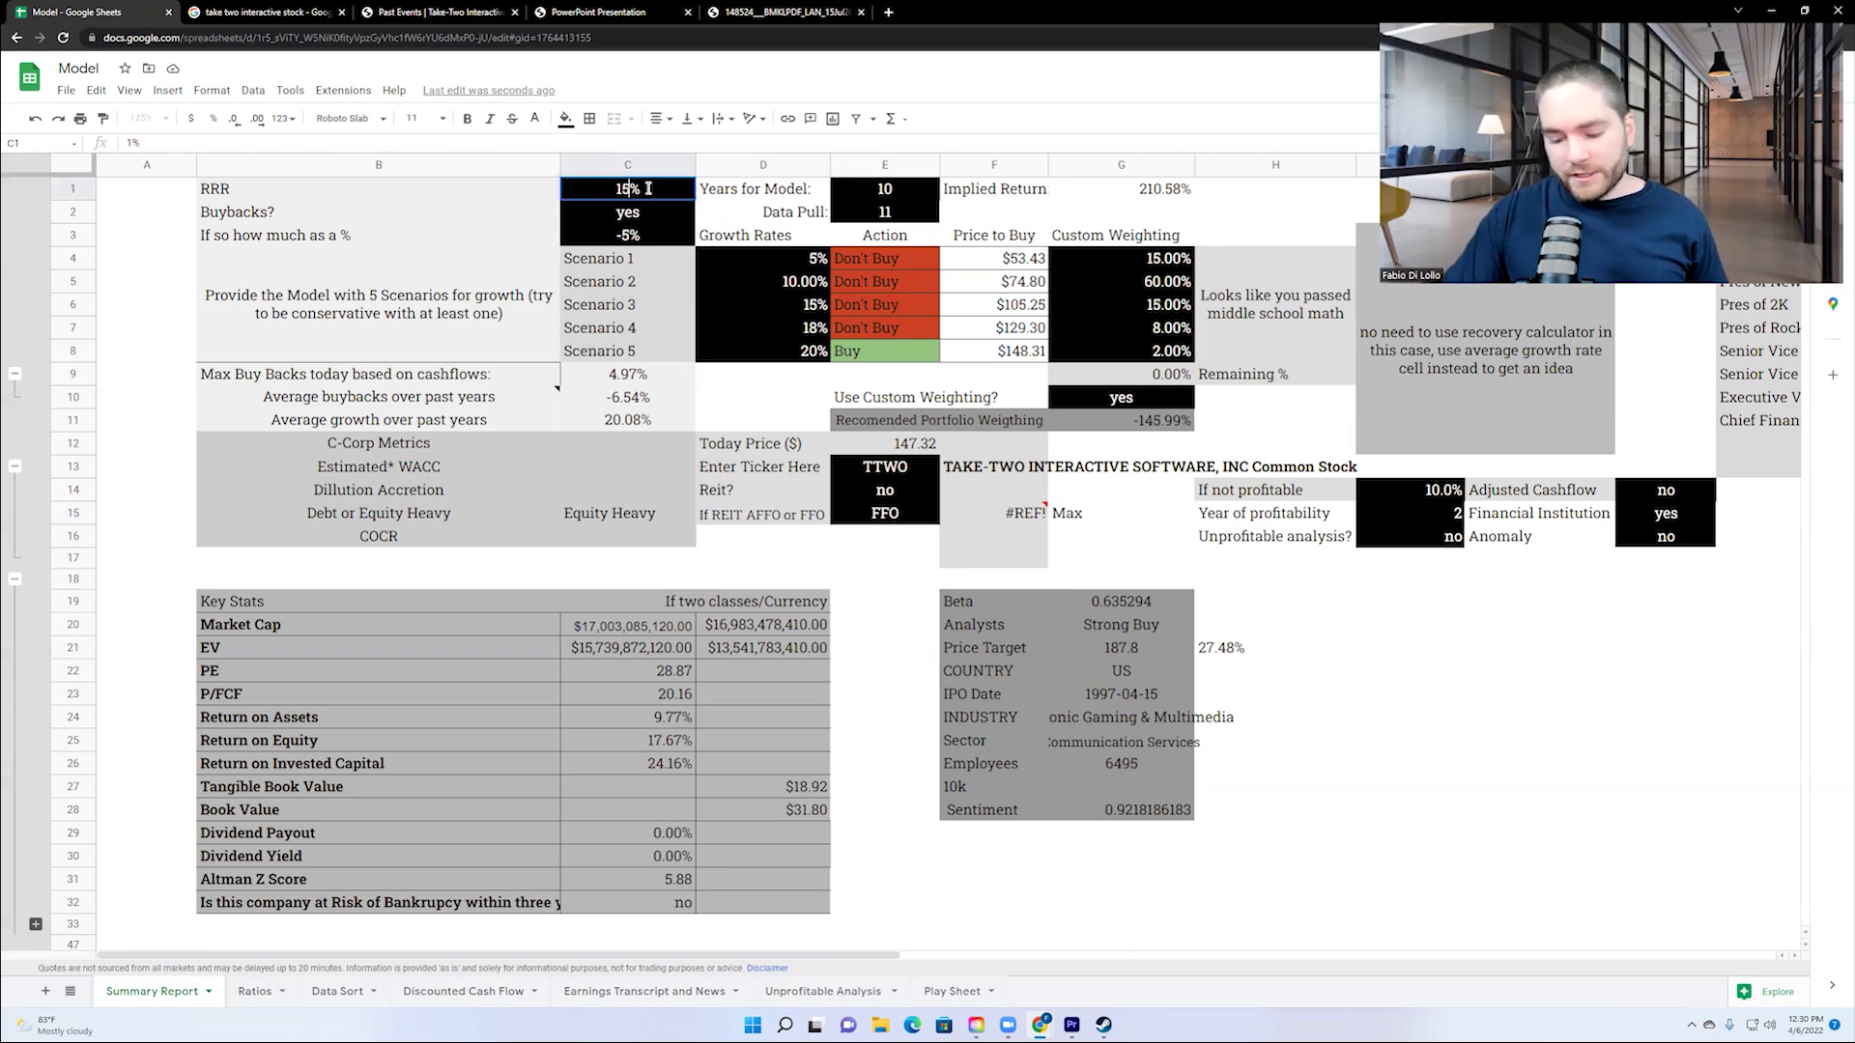
key("Return")
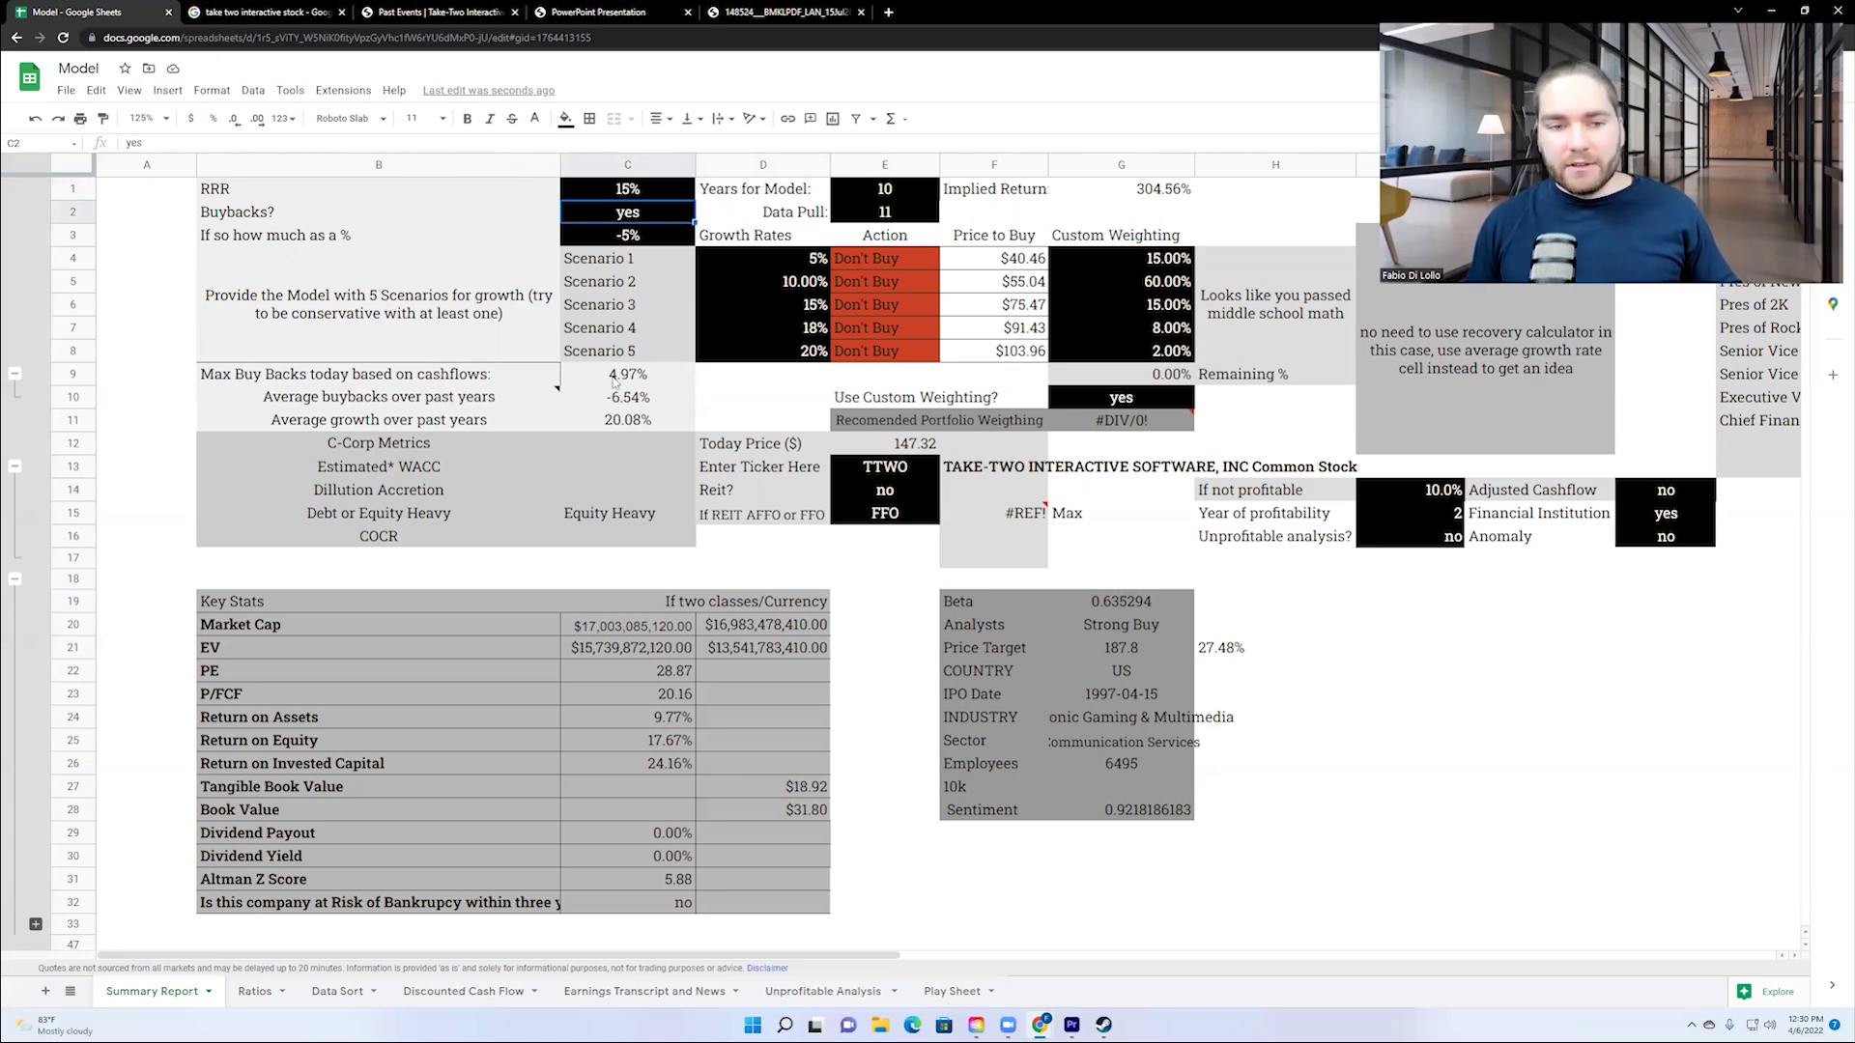
Review the liquidity, solvency and Dupont figures on the Ratios sheet and return to the average buybacks note on the Summary Report.
left_click(261, 992)
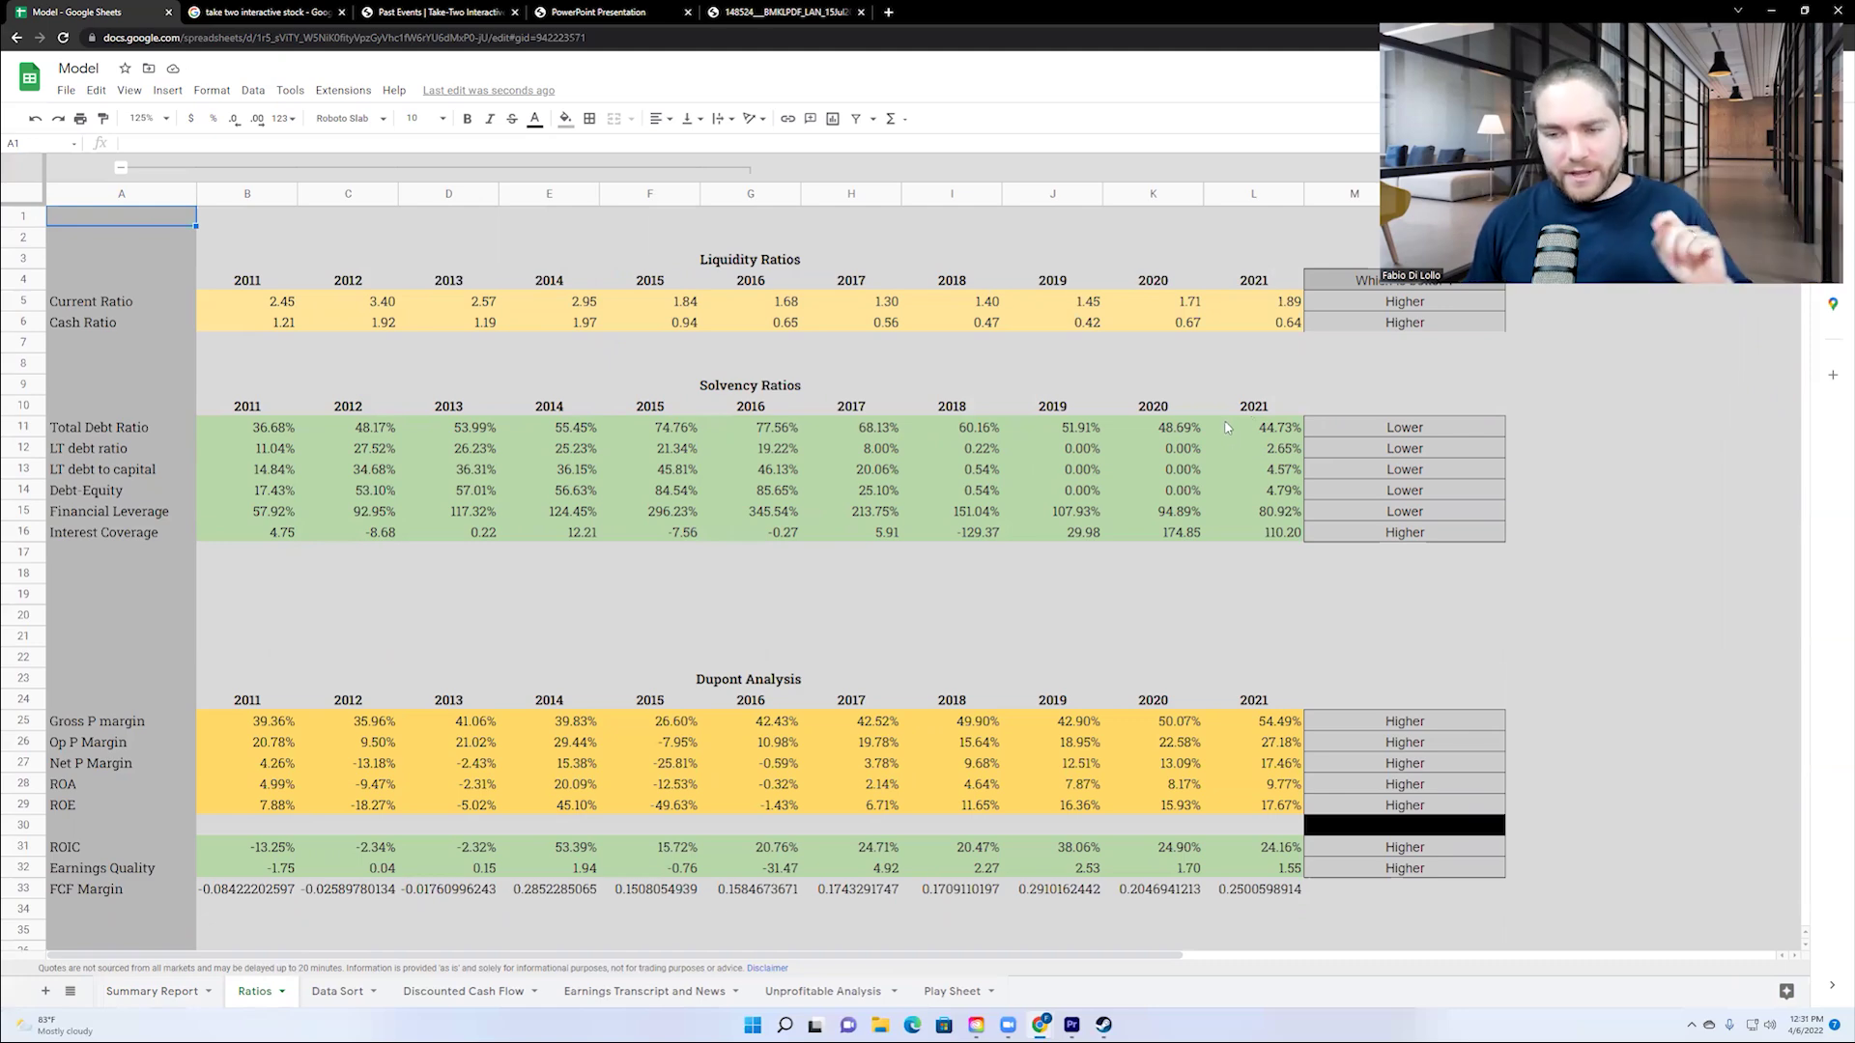
scroll(1159, 406, "down", 2)
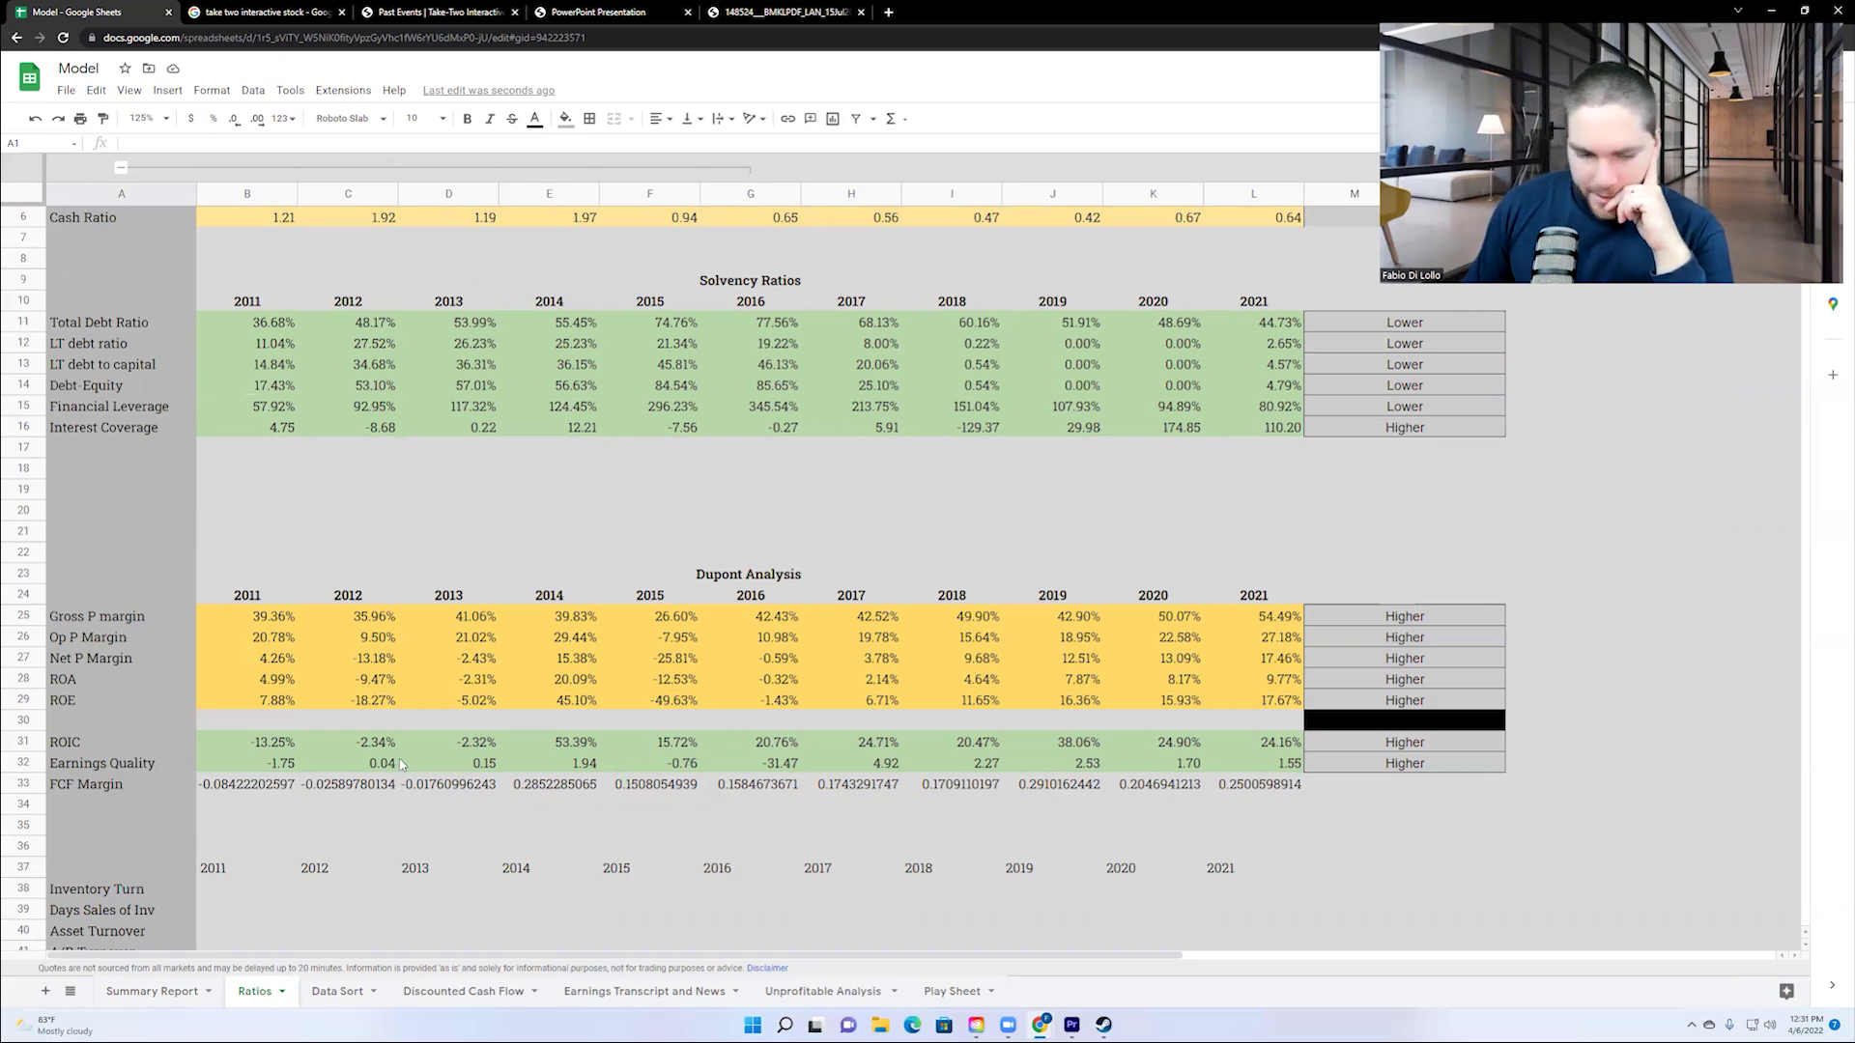
scroll(329, 742, "down", 3)
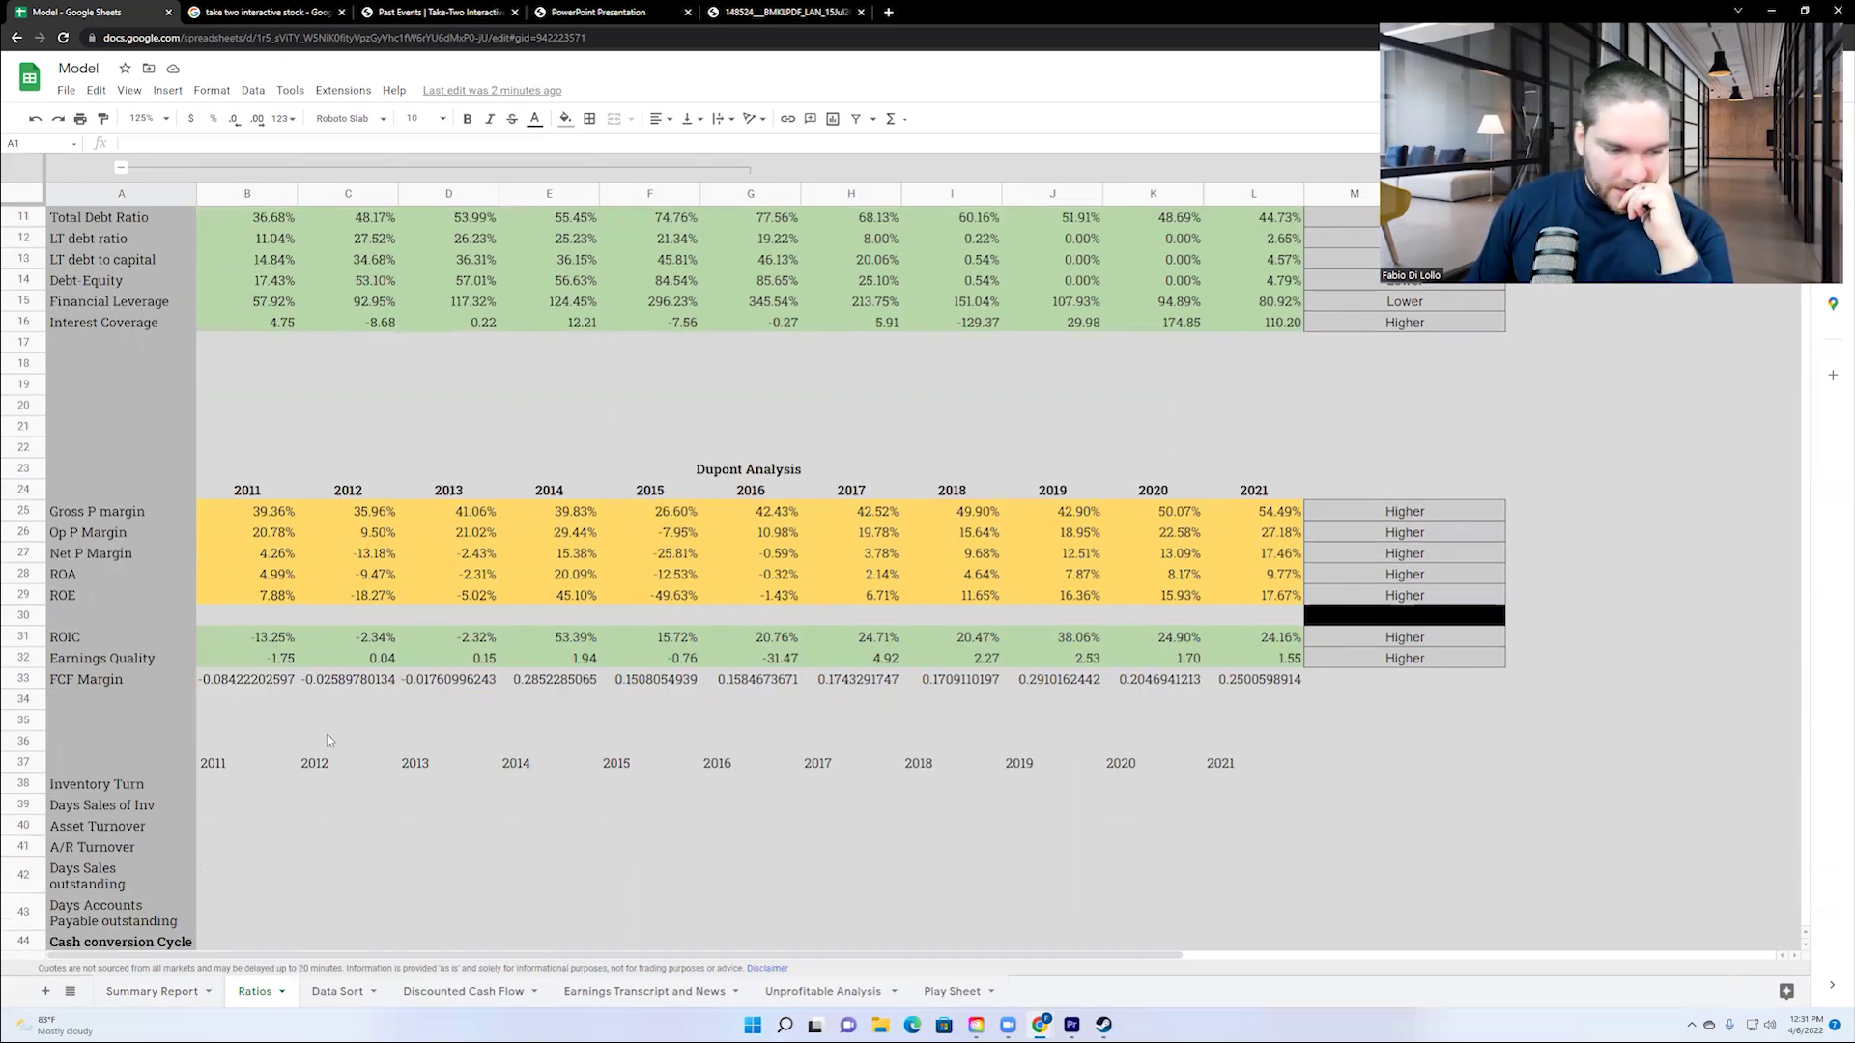
scroll(327, 729, "up", 4)
scroll(322, 720, "up", 2)
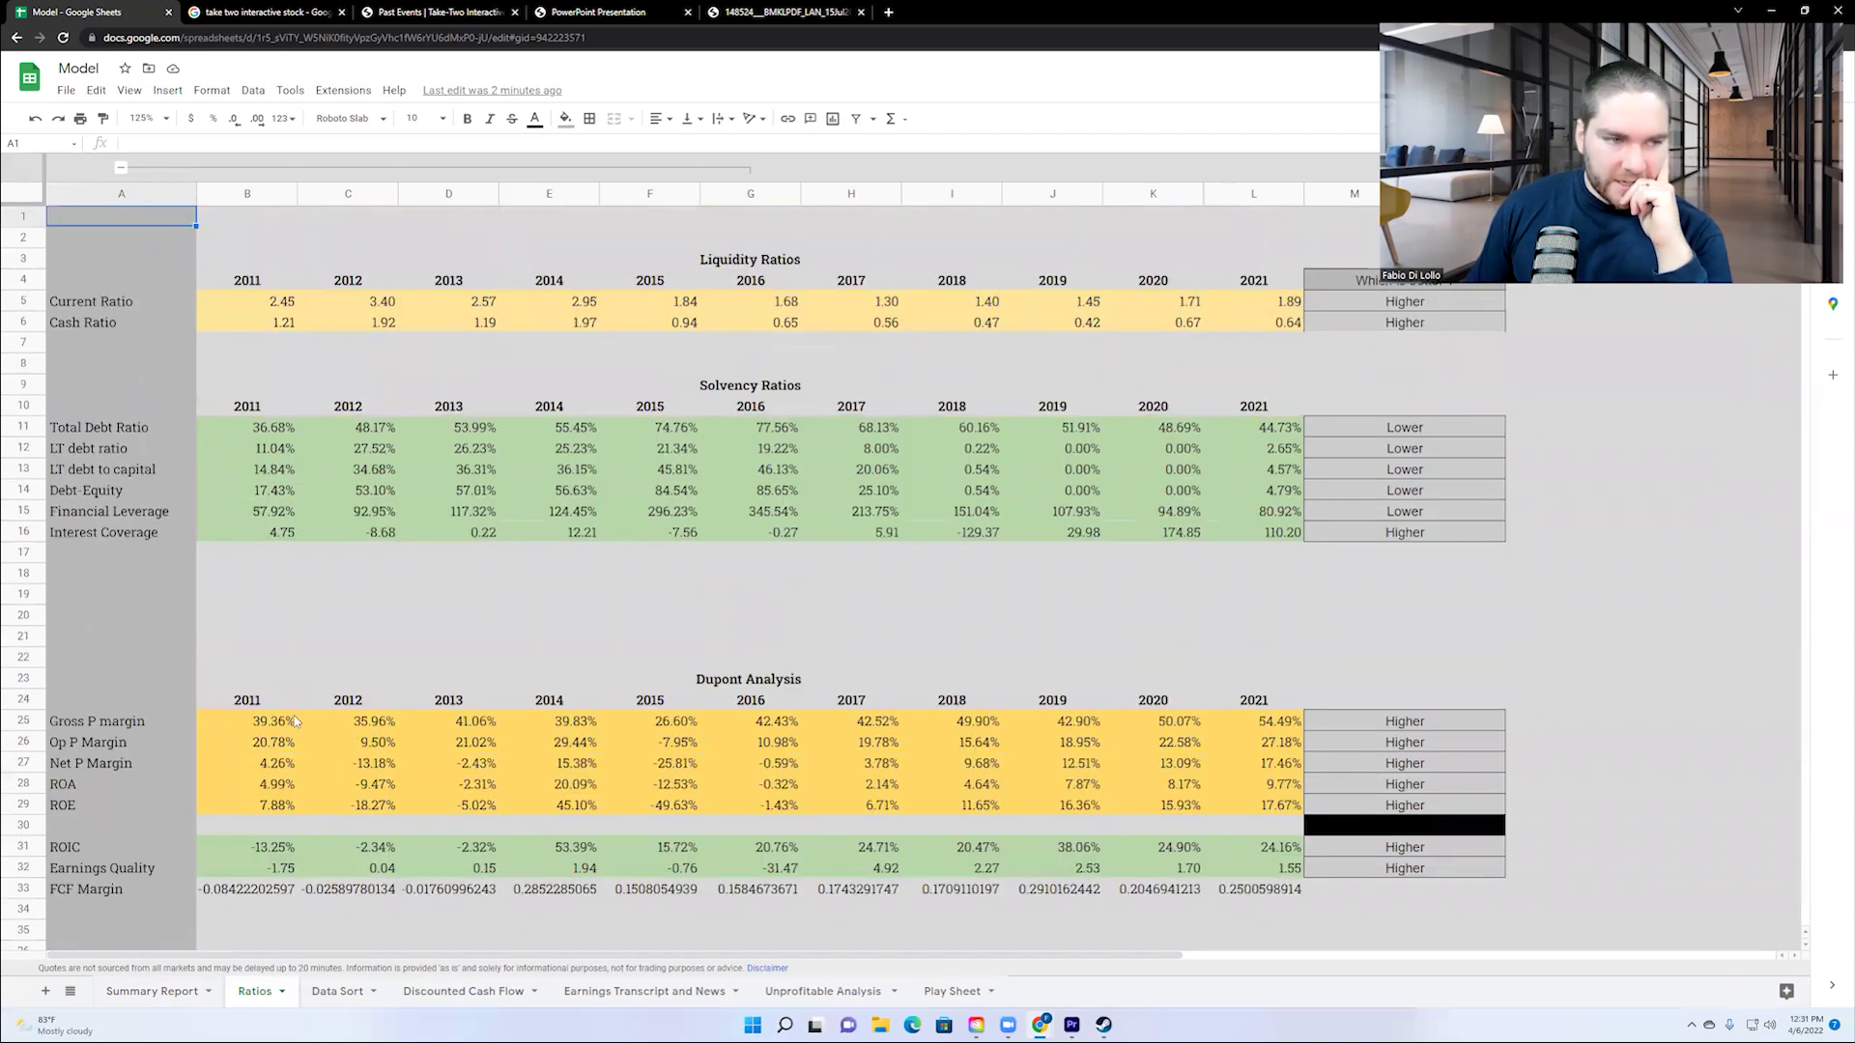
left_click(164, 990)
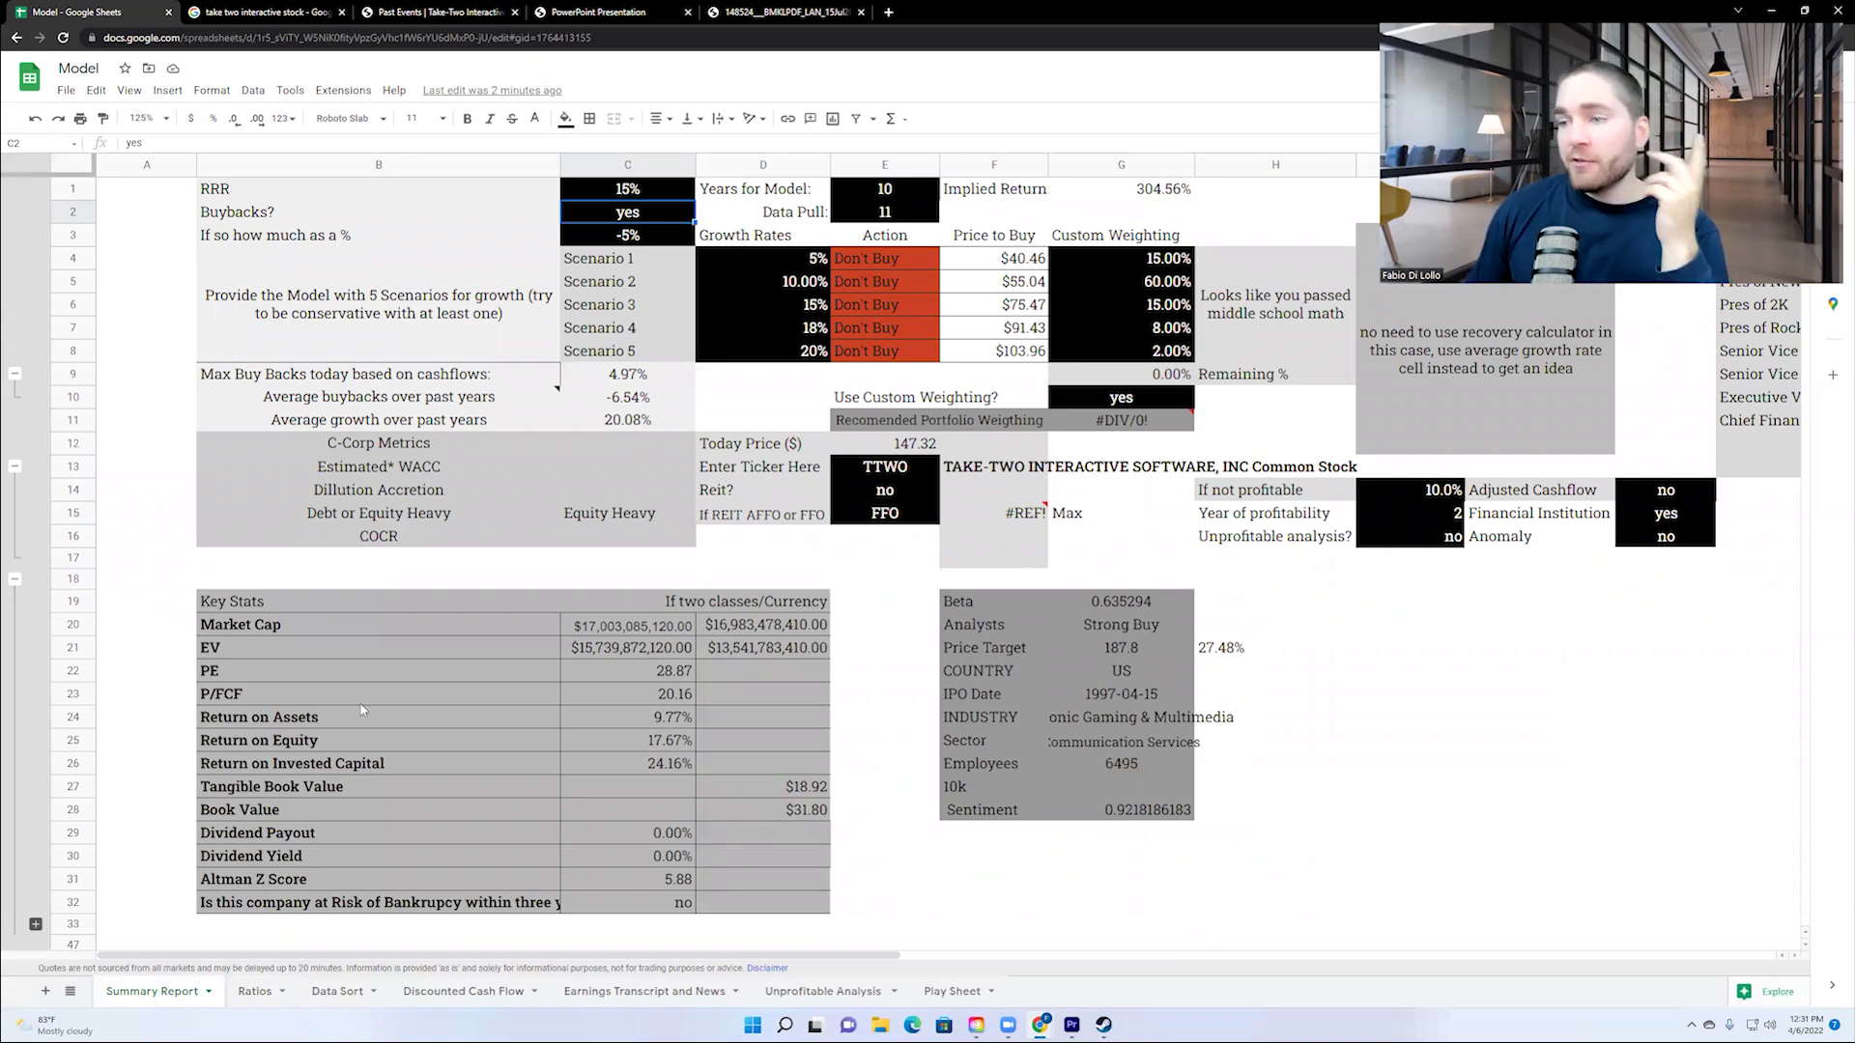
mouse_move(469, 401)
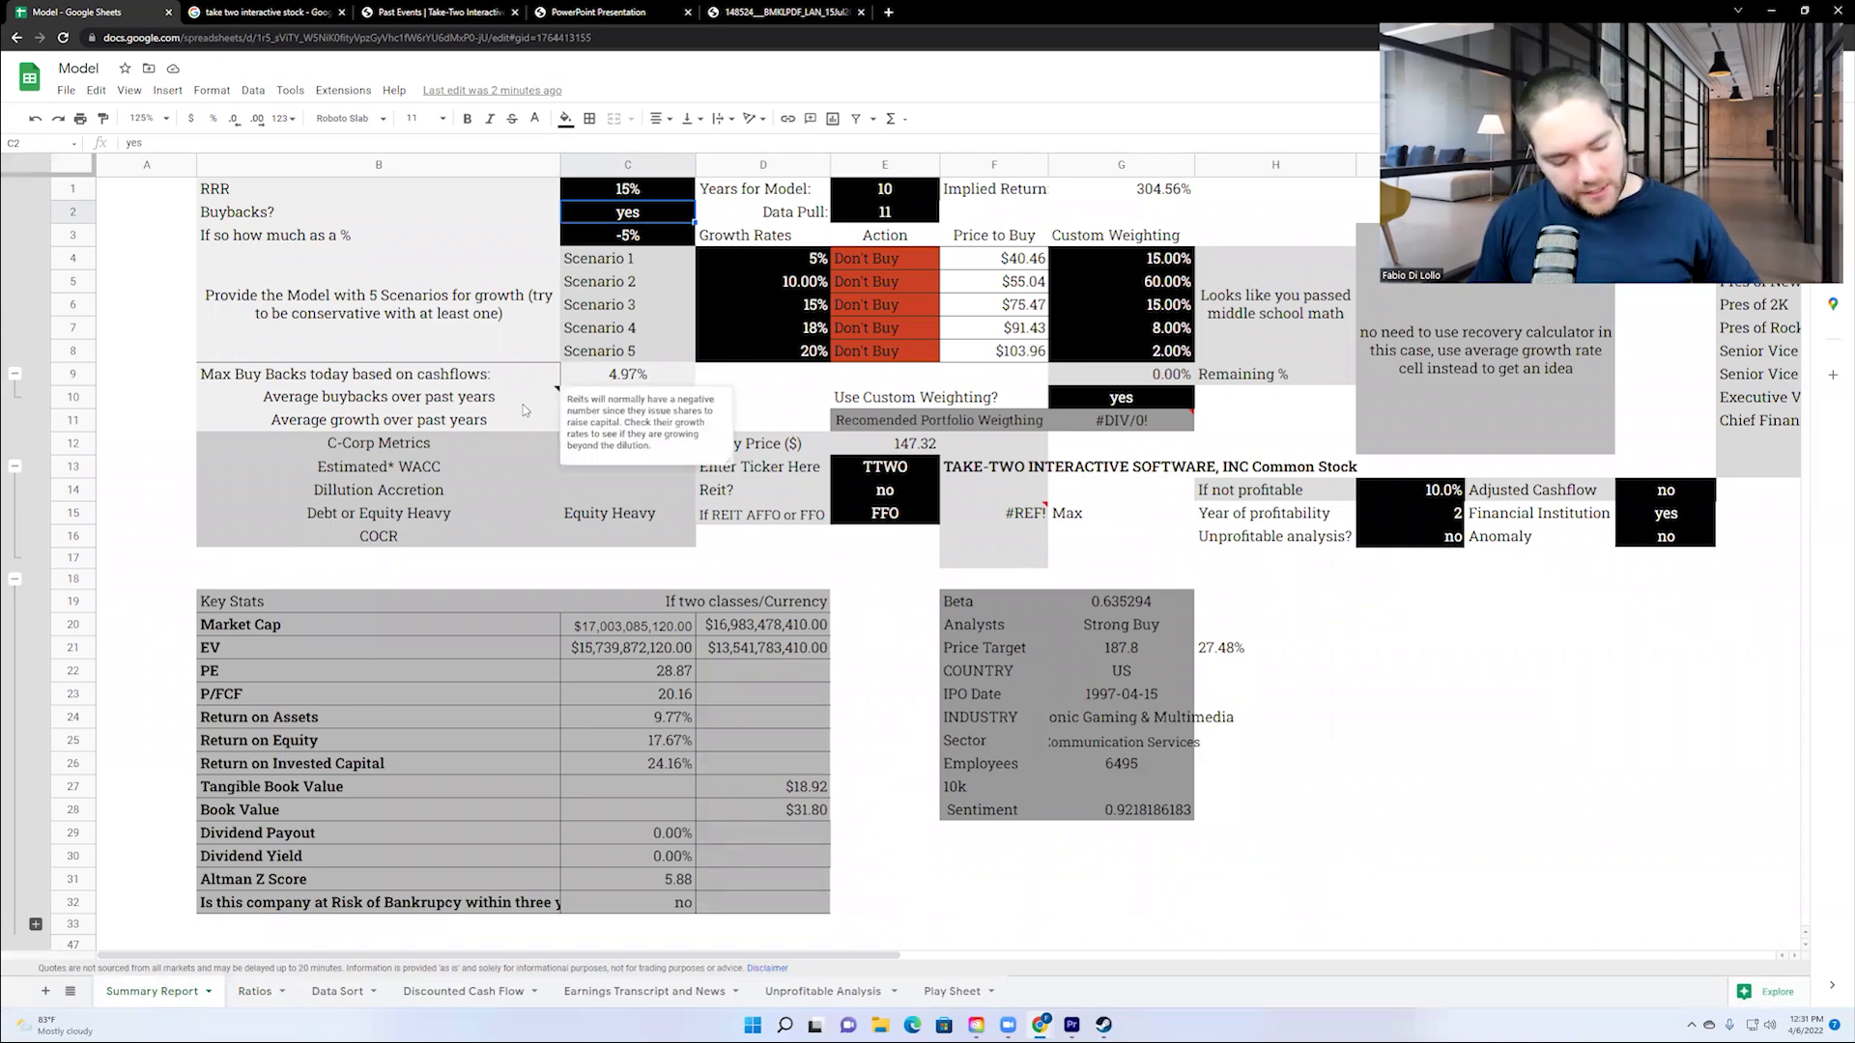